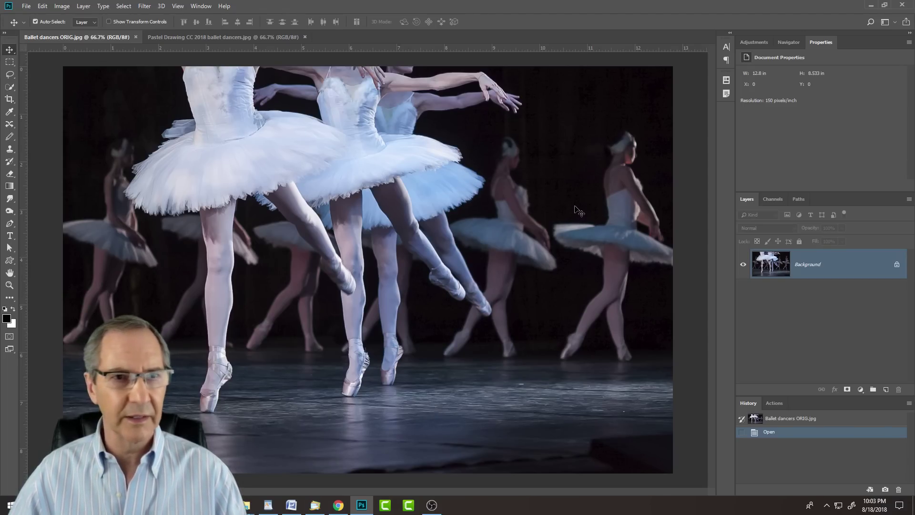
# - Examine the brush texture of the finished ballet dancers pastel drawing at 100%, then fit the whole image in view
pyautogui.click(196, 37)
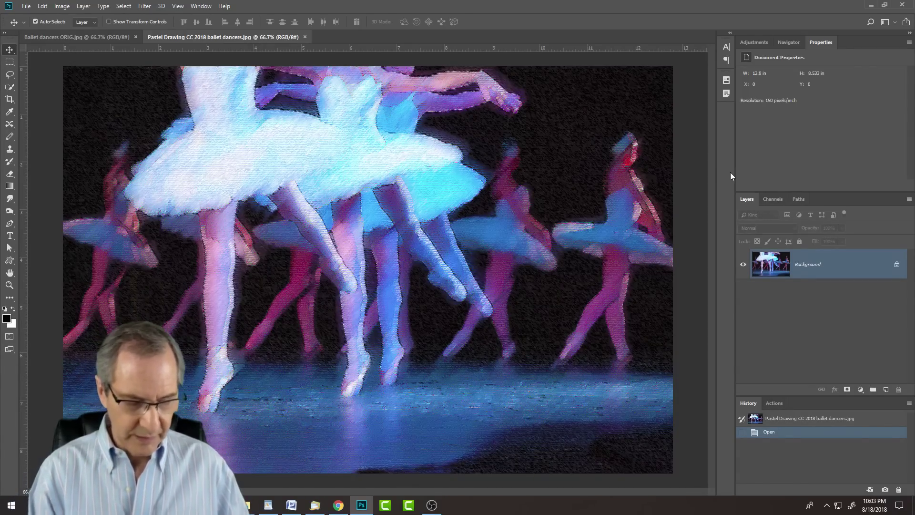
pyautogui.hotkey('ctrl', '1')
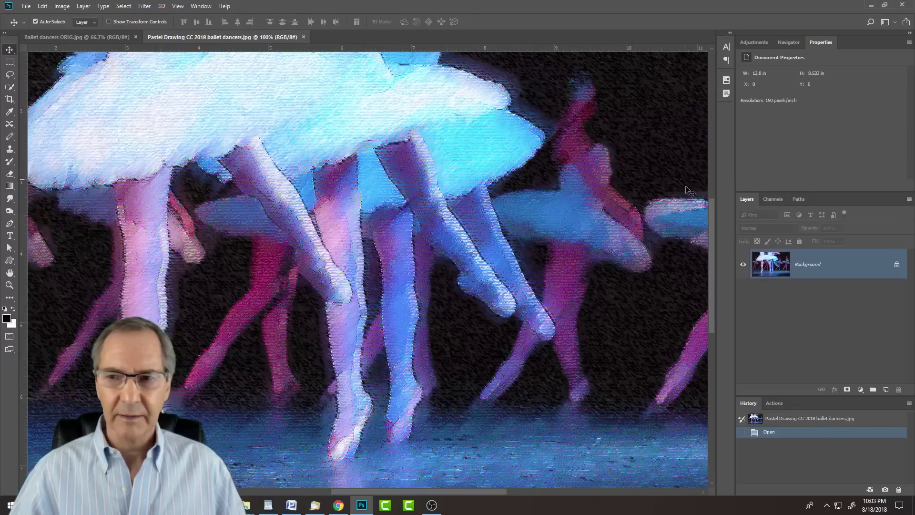
pyautogui.moveTo(688, 190); pyautogui.dragTo(714, 237)
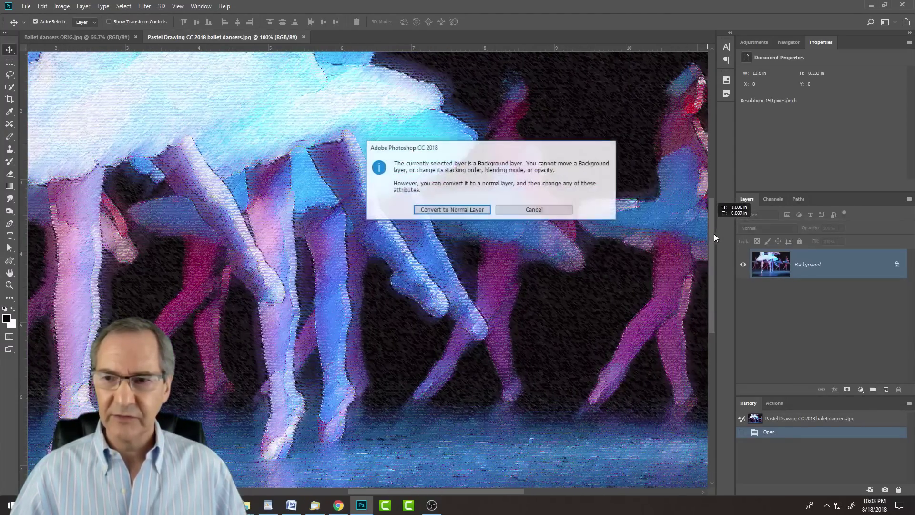
pyautogui.click(543, 213)
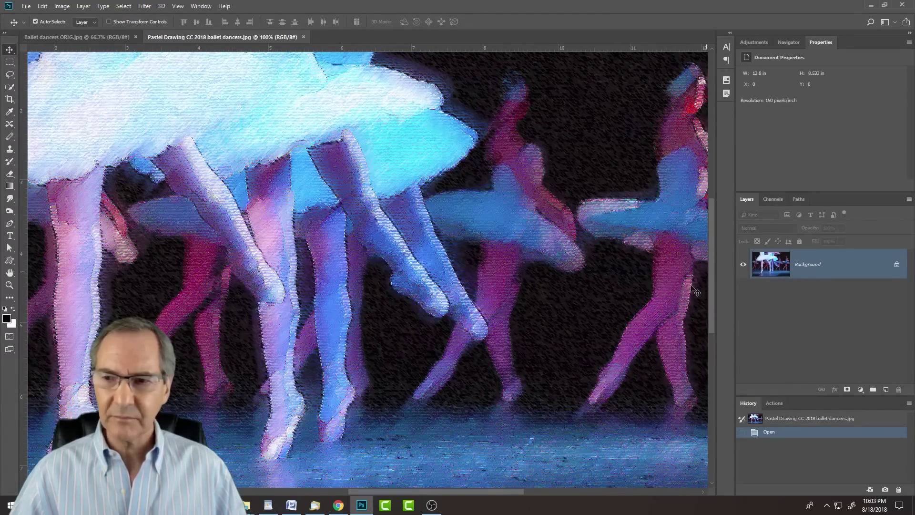
pyautogui.moveTo(396, 493); pyautogui.dragTo(371, 491)
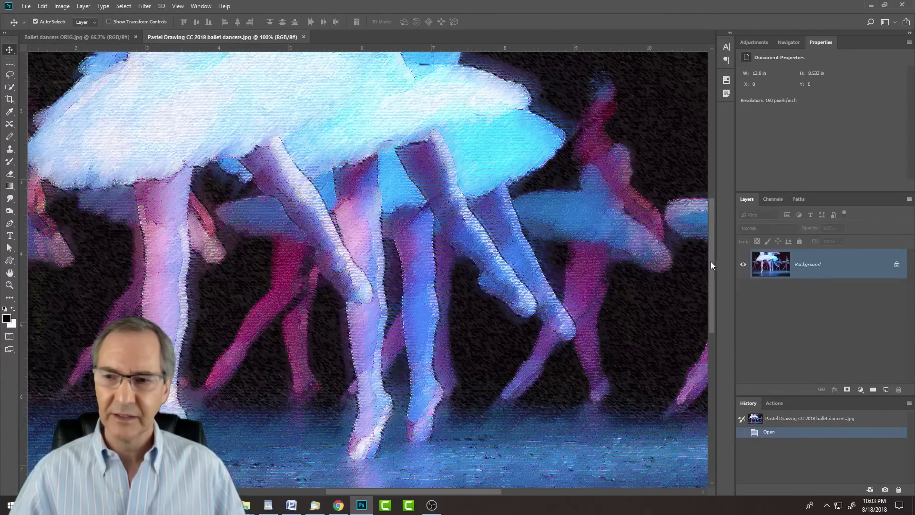
pyautogui.moveTo(711, 261)
pyautogui.mouseDown()
pyautogui.moveTo(708, 215)
pyautogui.moveTo(699, 261)
pyautogui.mouseUp()
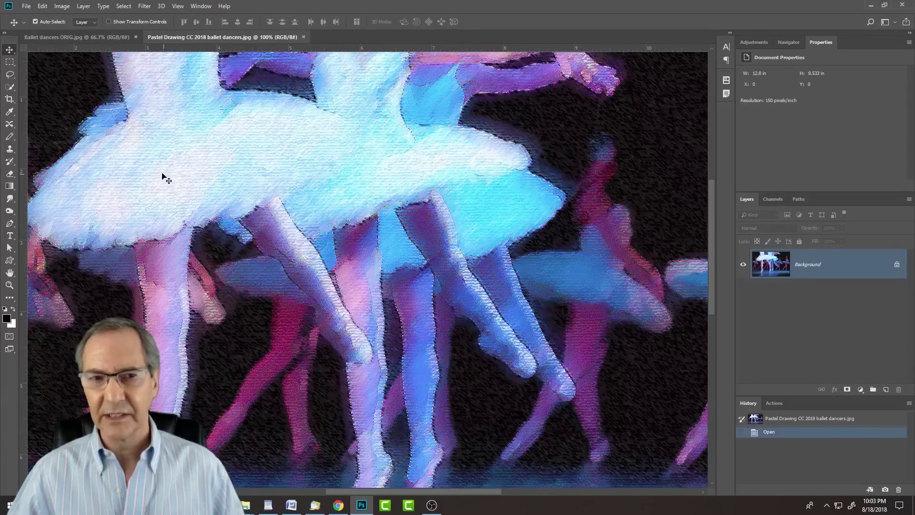
pyautogui.hotkey('ctrl', '0')
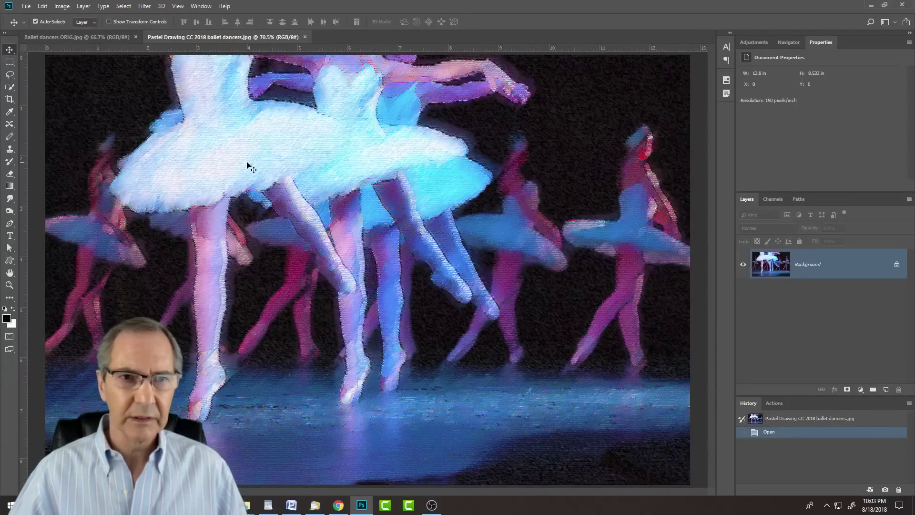
# - Check the pixel dimensions and resolution of the original ballet dancers photo without resizing it
pyautogui.click(112, 37)
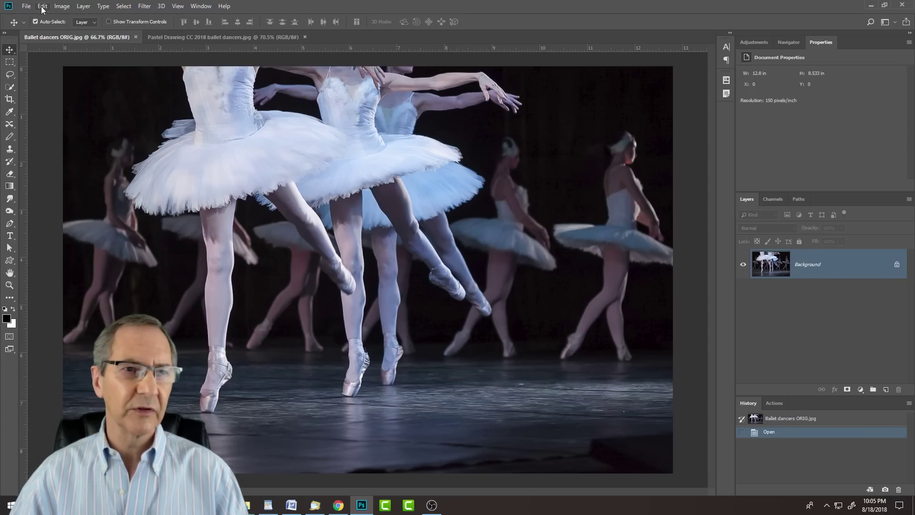
pyautogui.click(63, 6)
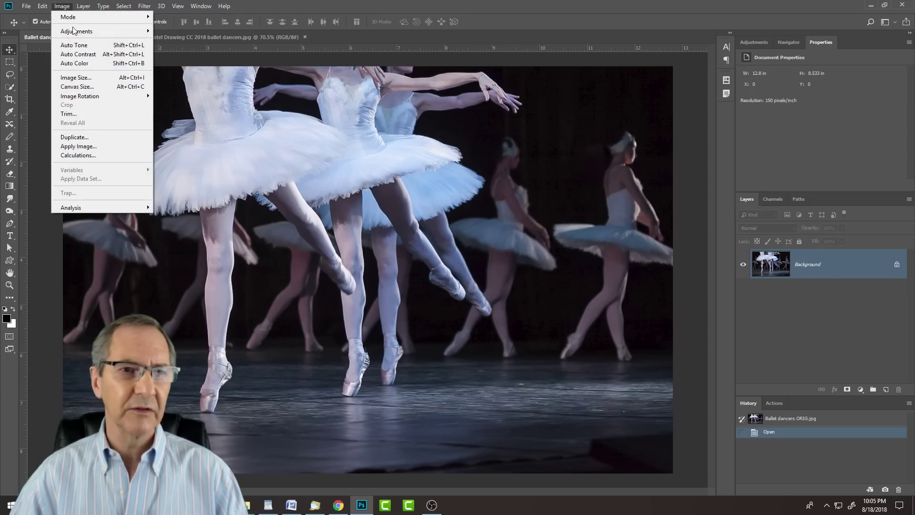
pyautogui.click(85, 77)
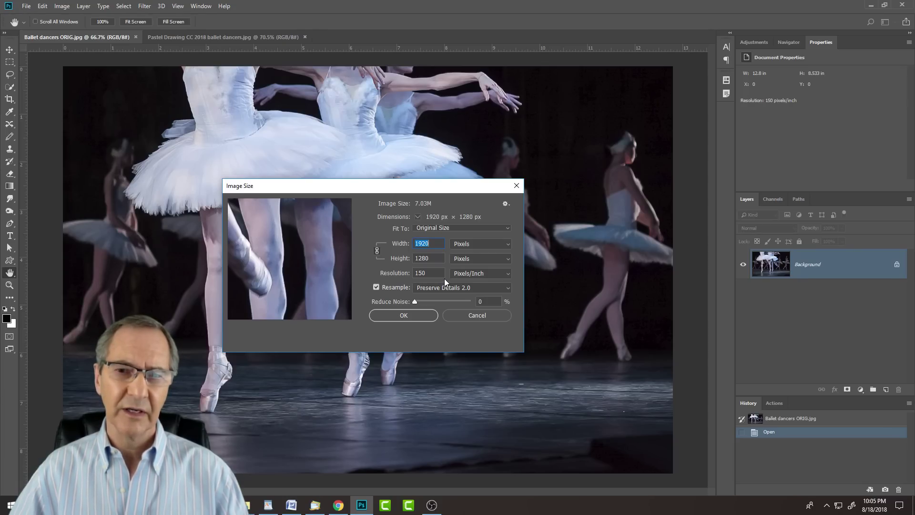
pyautogui.click(473, 316)
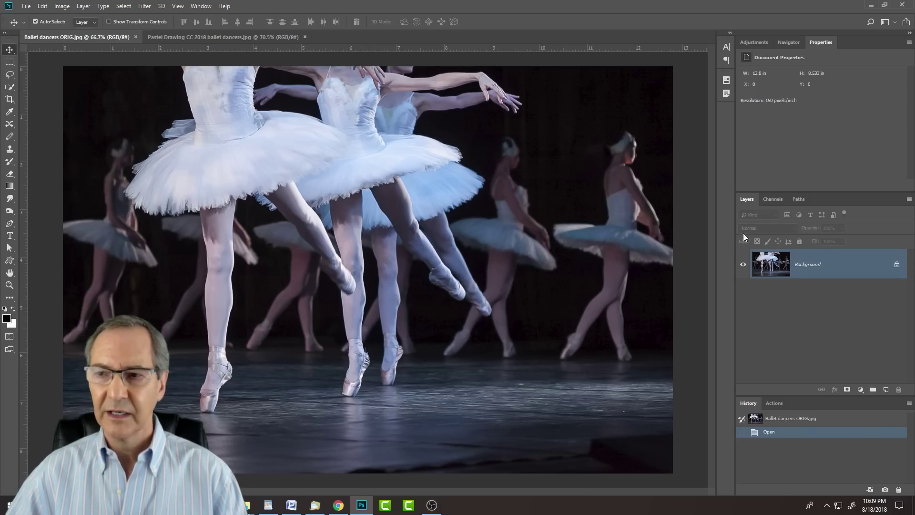
# - Convert the original photo's Background layer to a Smart Object and choose the artistic Paint Daubs filter in the Filter Gallery
pyautogui.click(909, 200)
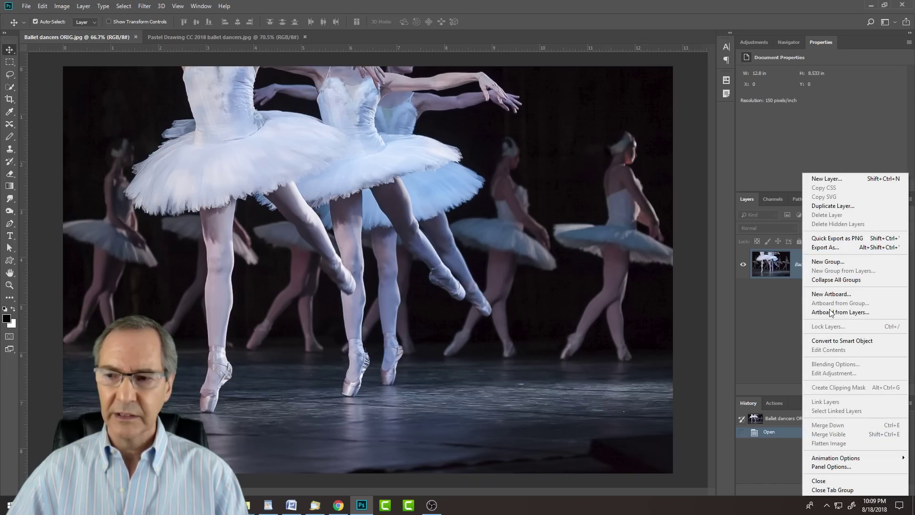
pyautogui.click(833, 341)
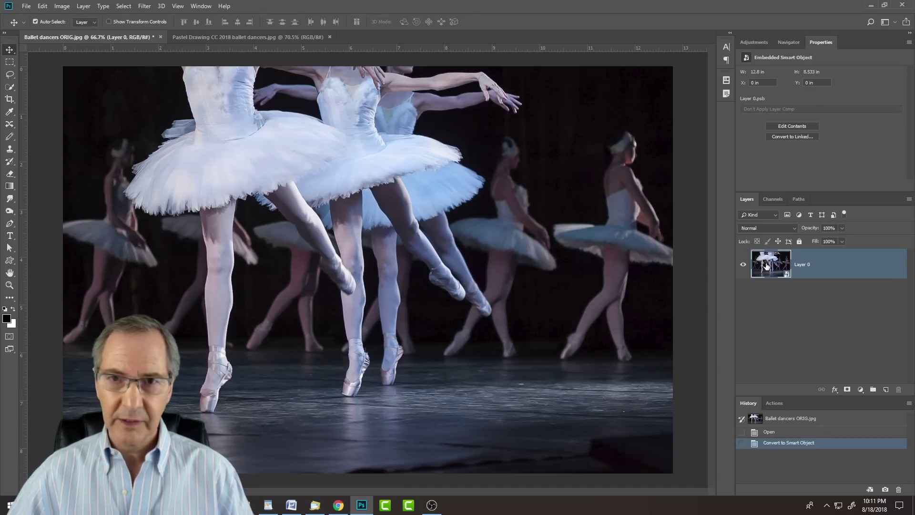
pyautogui.click(146, 6)
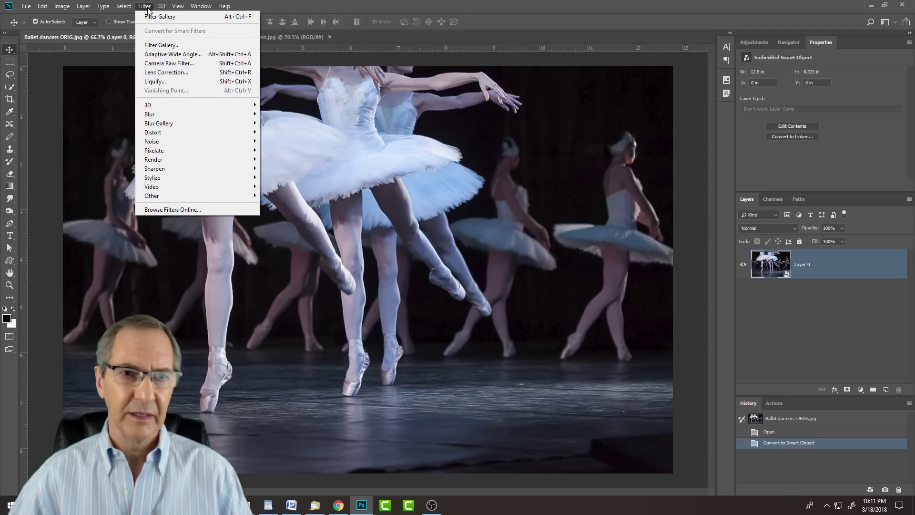
pyautogui.click(160, 47)
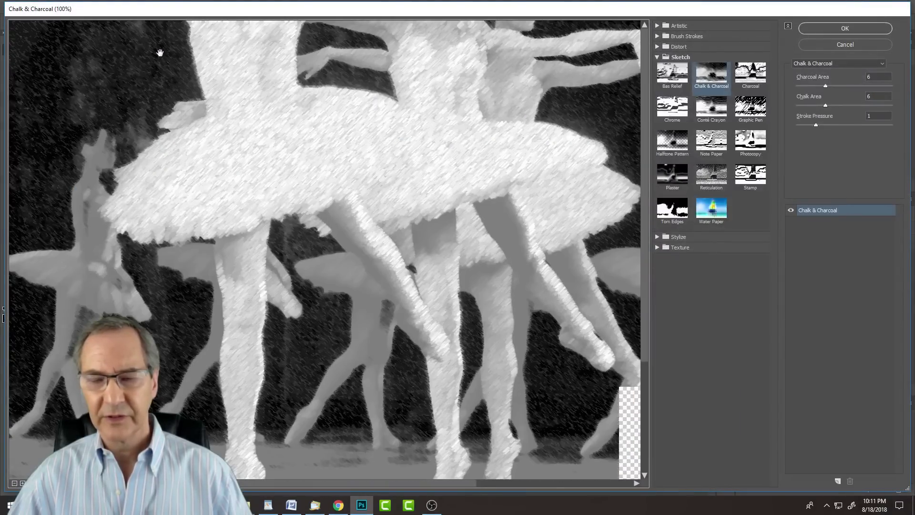
pyautogui.click(657, 56)
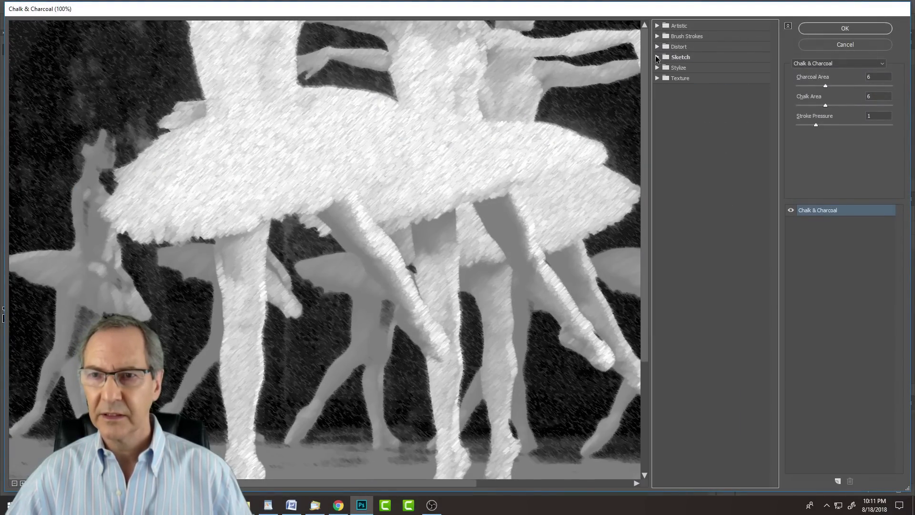
pyautogui.click(657, 26)
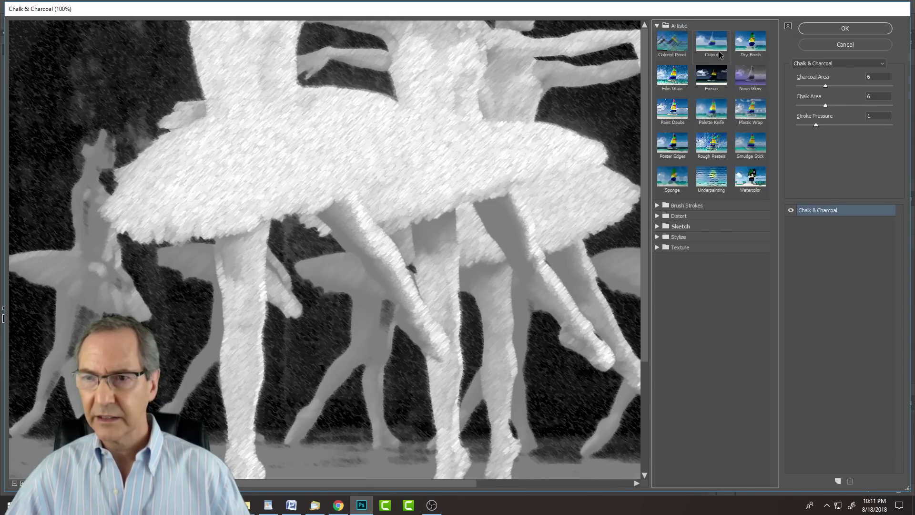
pyautogui.click(671, 112)
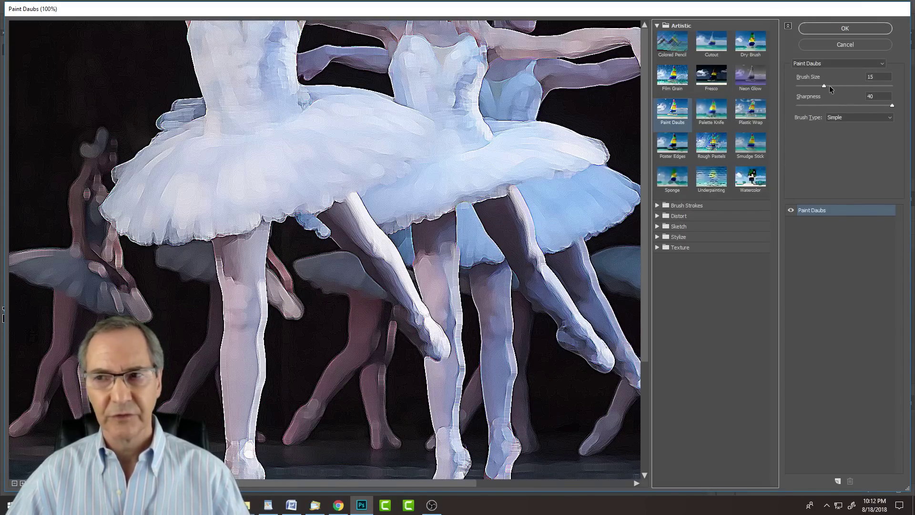
# - Apply Paint Daubs with a brush size of 15, sharpness of 40 and the Simple brush type
pyautogui.moveTo(824, 86)
pyautogui.mouseDown()
pyautogui.moveTo(861, 86)
pyautogui.moveTo(806, 86)
pyautogui.mouseUp()
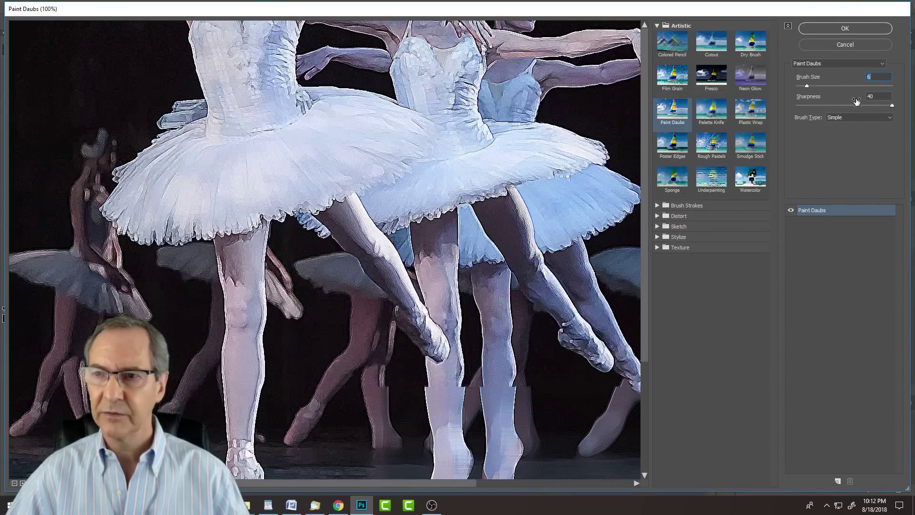
pyautogui.moveTo(889, 111); pyautogui.dragTo(833, 101)
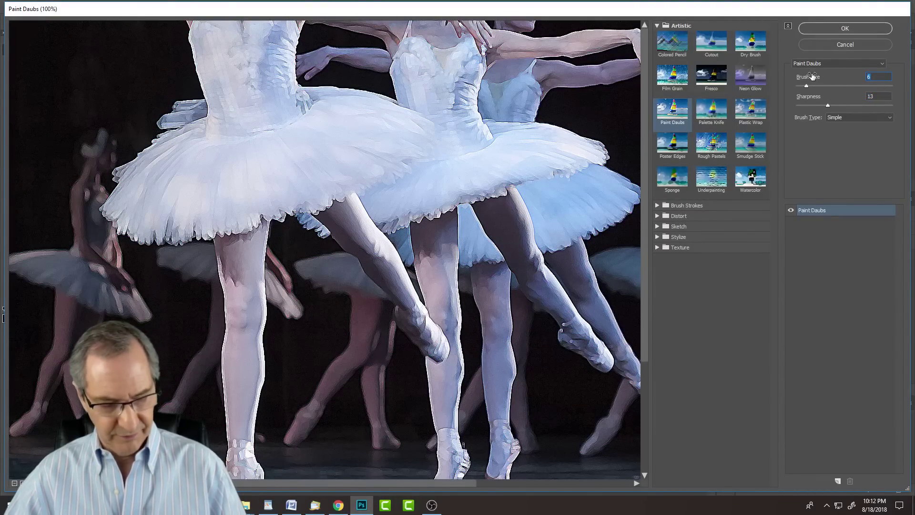
pyautogui.write('15')
pyautogui.click(865, 95)
pyautogui.write('40')
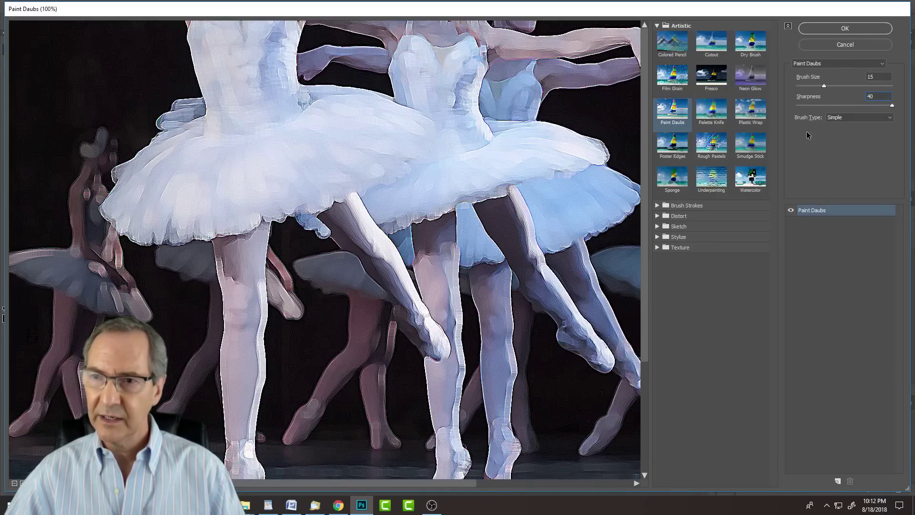
pyautogui.click(851, 117)
pyautogui.click(845, 117)
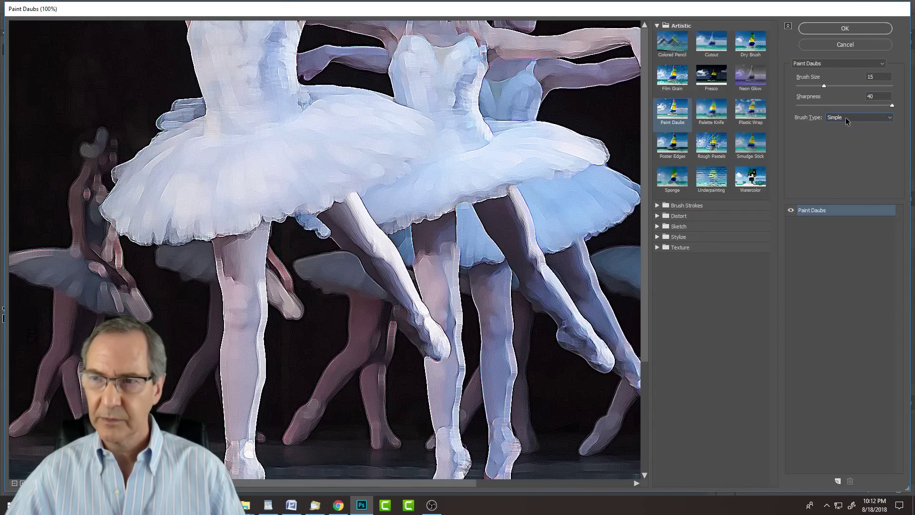
pyautogui.click(839, 31)
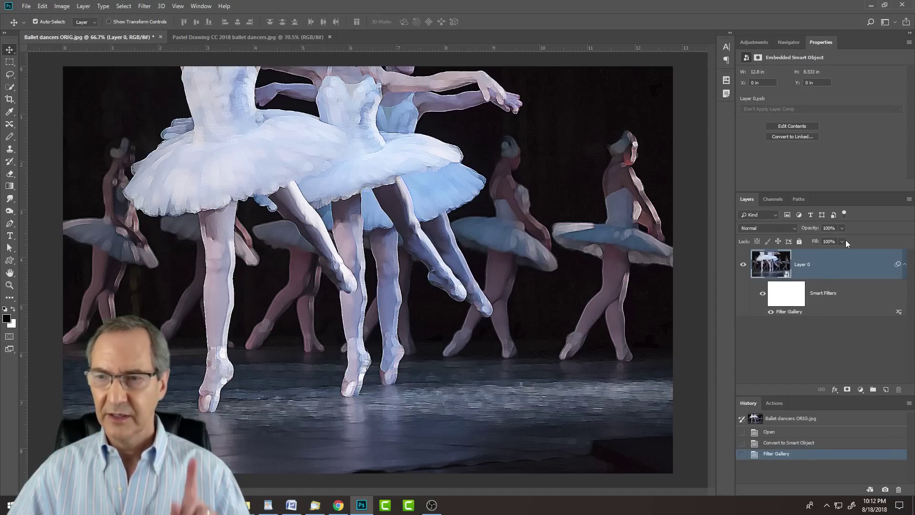
# - Convert the filtered layer into a new Smart Object and choose the Rough Pastels filter in the Filter Gallery
pyautogui.click(909, 199)
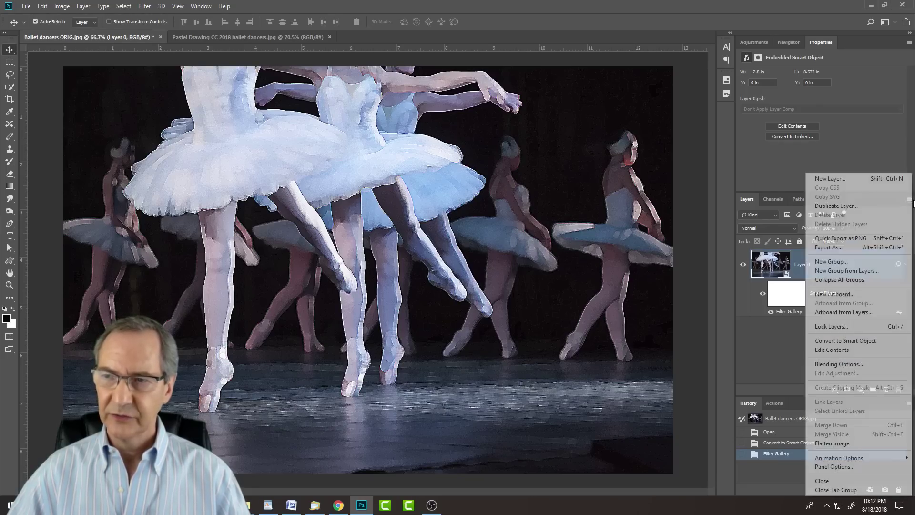
pyautogui.click(828, 341)
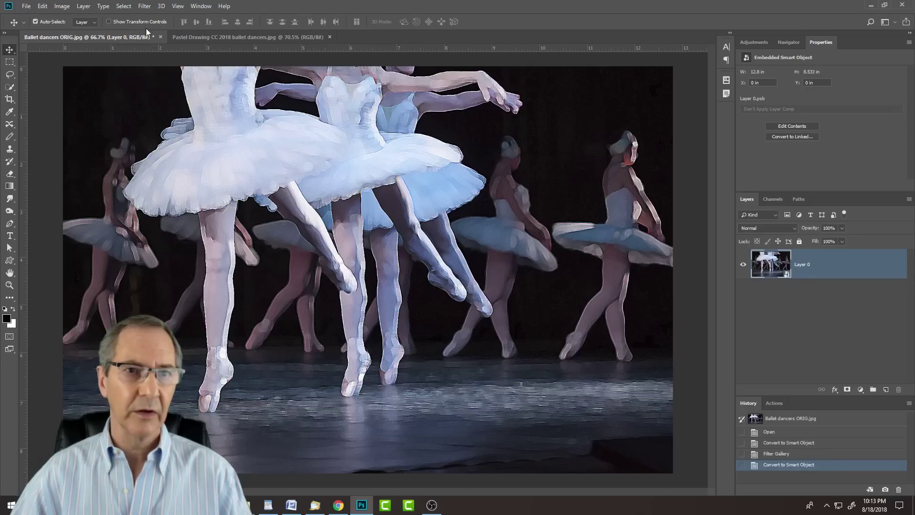
pyautogui.click(144, 6)
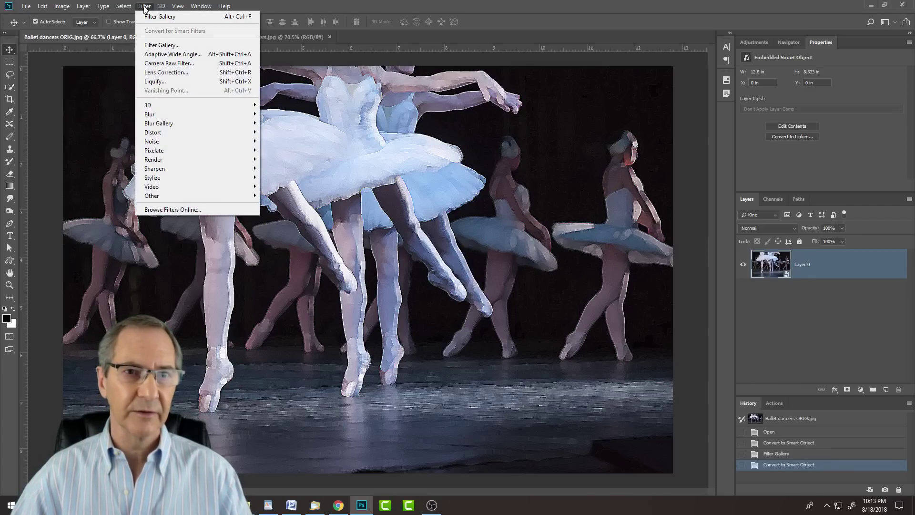
pyautogui.click(156, 44)
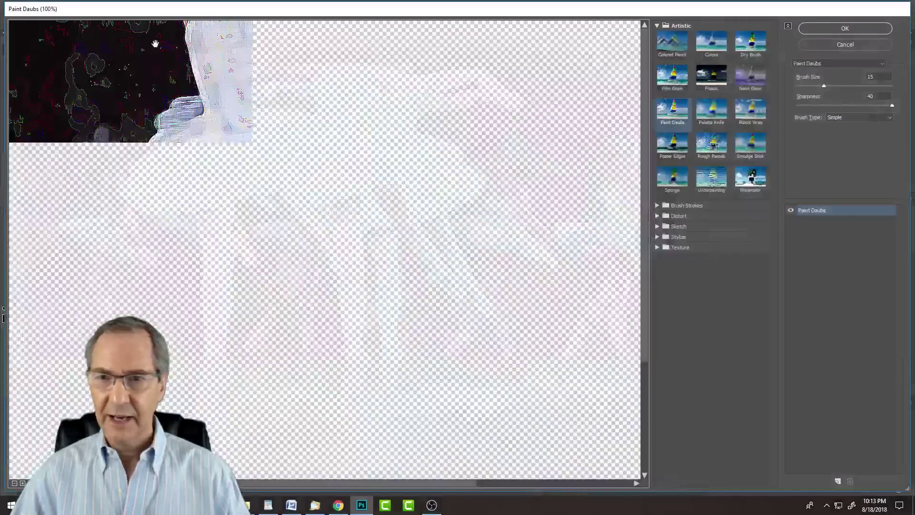
pyautogui.click(707, 147)
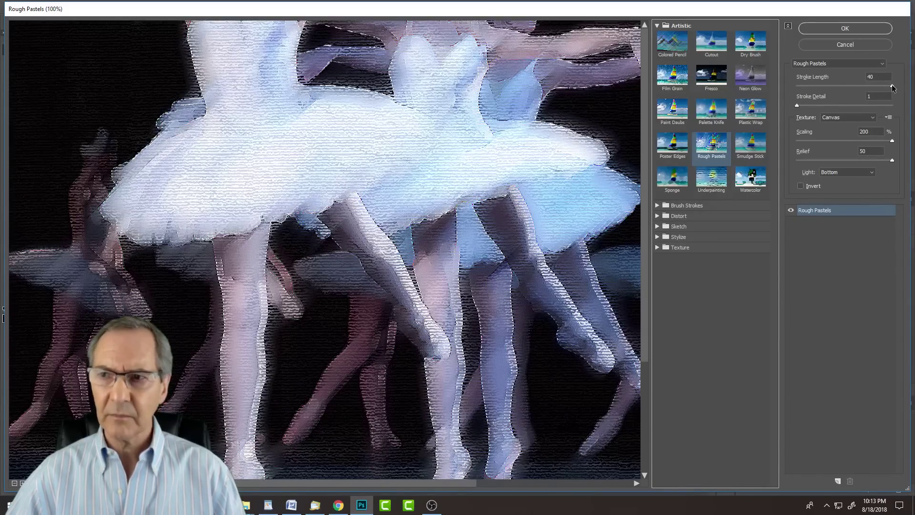
# - Set Rough Pastels to a stroke length of 40, a stroke detail of 1 and the Canvas texture
pyautogui.moveTo(891, 85)
pyautogui.mouseDown()
pyautogui.moveTo(814, 86)
pyautogui.moveTo(908, 85)
pyautogui.mouseUp()
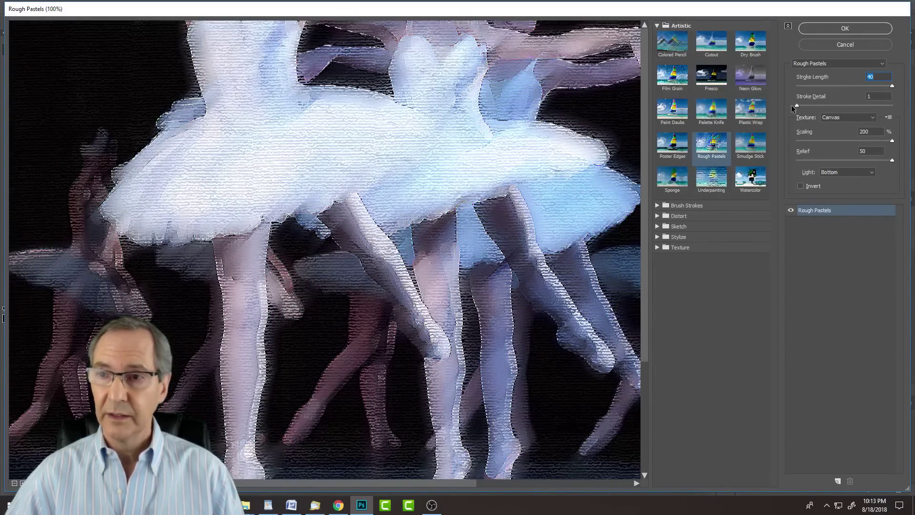
pyautogui.moveTo(796, 106); pyautogui.dragTo(870, 105)
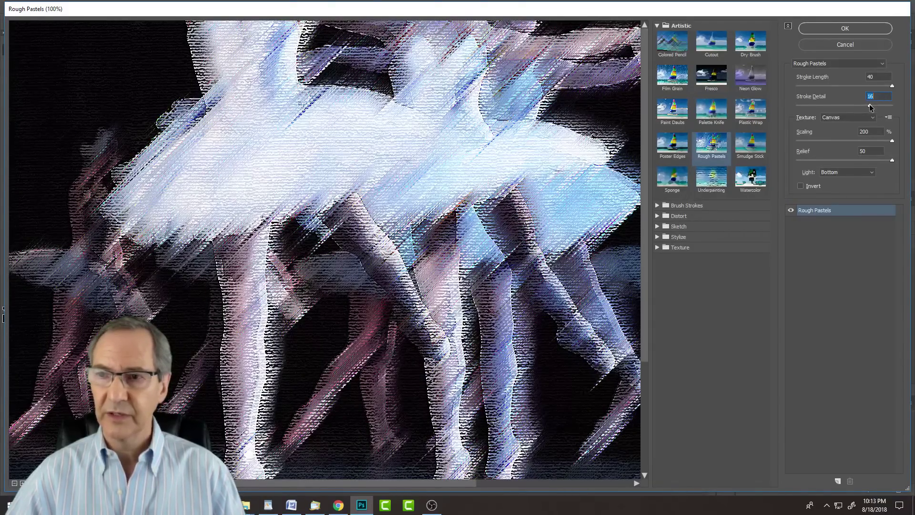
pyautogui.moveTo(870, 106); pyautogui.dragTo(781, 105)
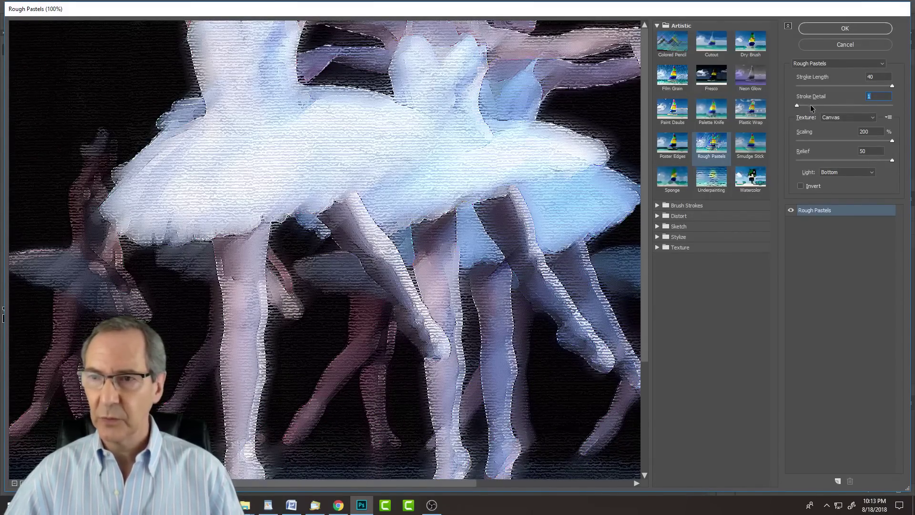
pyautogui.click(845, 118)
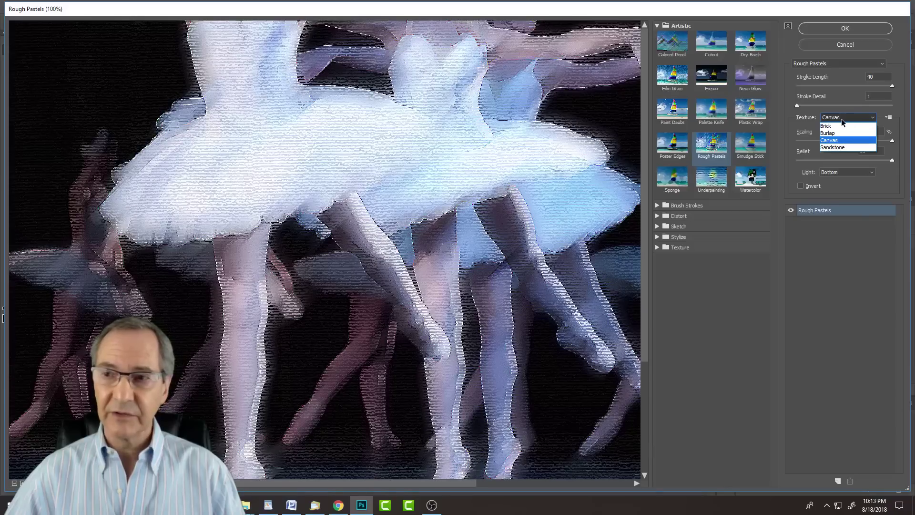
pyautogui.click(842, 118)
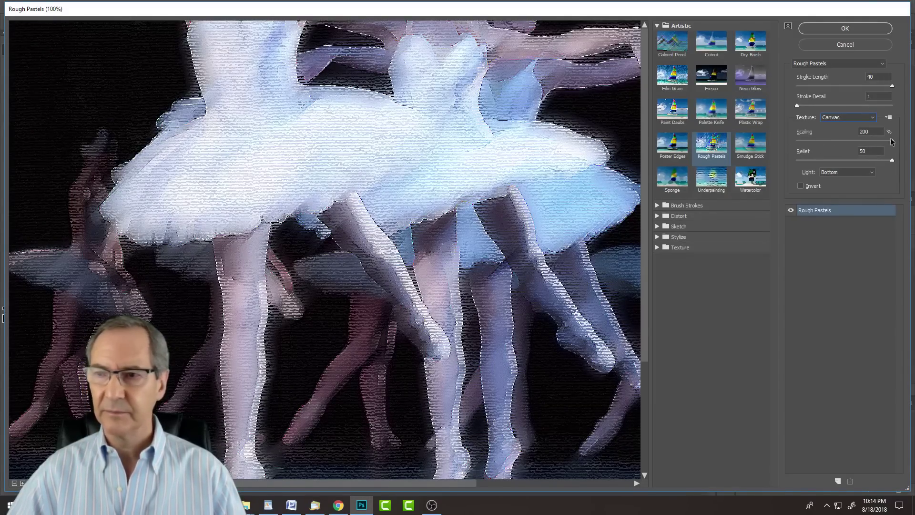
# - Set the Canvas texture's scaling to 200% and its relief to 50
pyautogui.moveTo(893, 142); pyautogui.dragTo(796, 143)
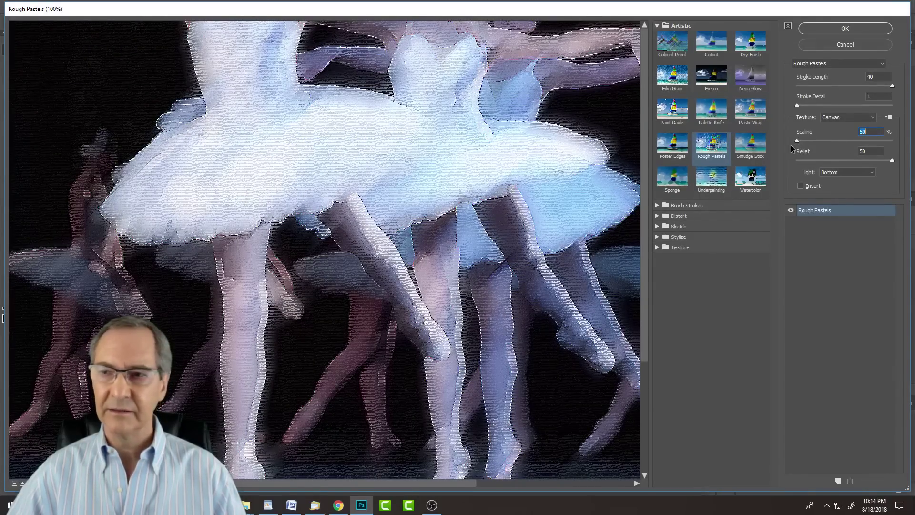
pyautogui.moveTo(796, 141); pyautogui.dragTo(893, 141)
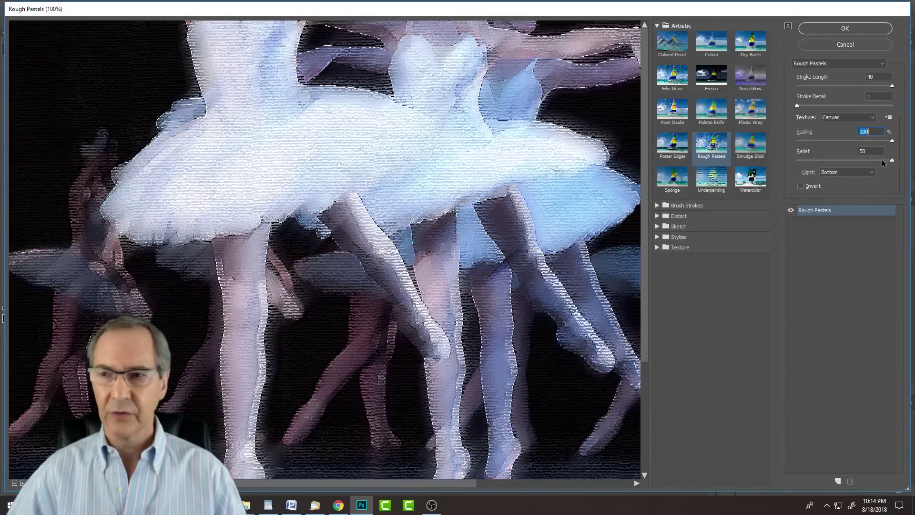
pyautogui.moveTo(892, 160)
pyautogui.mouseDown()
pyautogui.moveTo(807, 160)
pyautogui.moveTo(906, 157)
pyautogui.mouseUp()
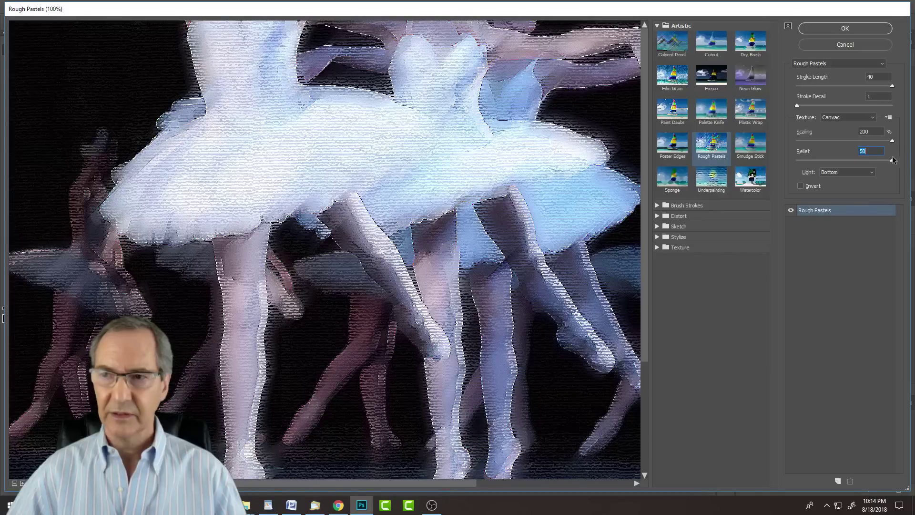
# - Compare light coming from Top and Bottom, keep Bottom, and apply the Rough Pastels filter
pyautogui.click(845, 173)
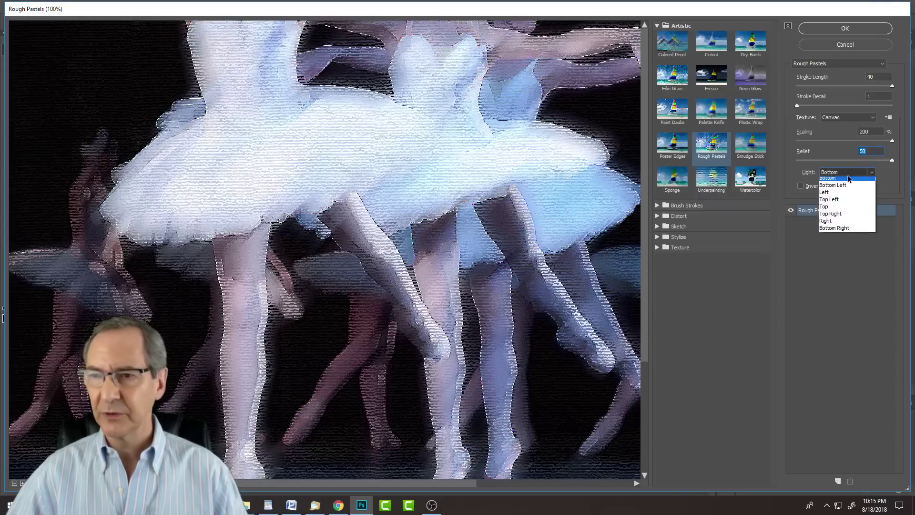
pyautogui.click(823, 209)
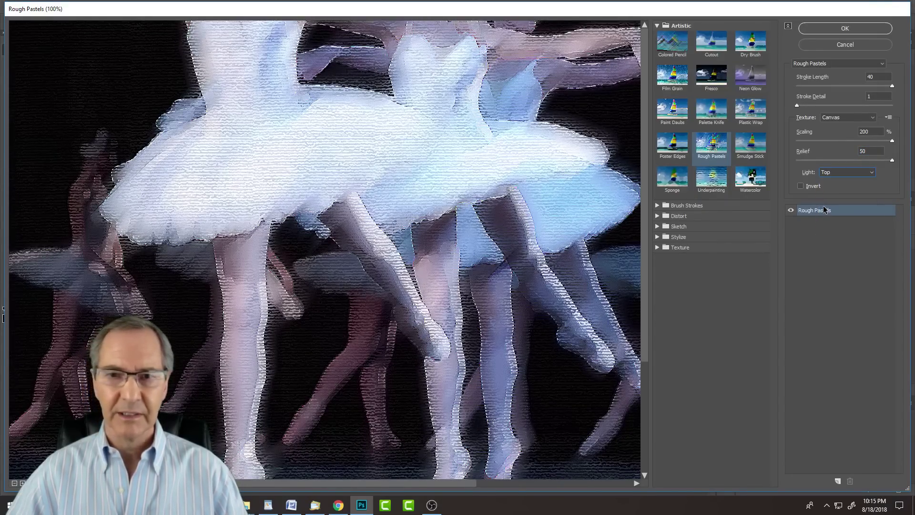
pyautogui.click(835, 170)
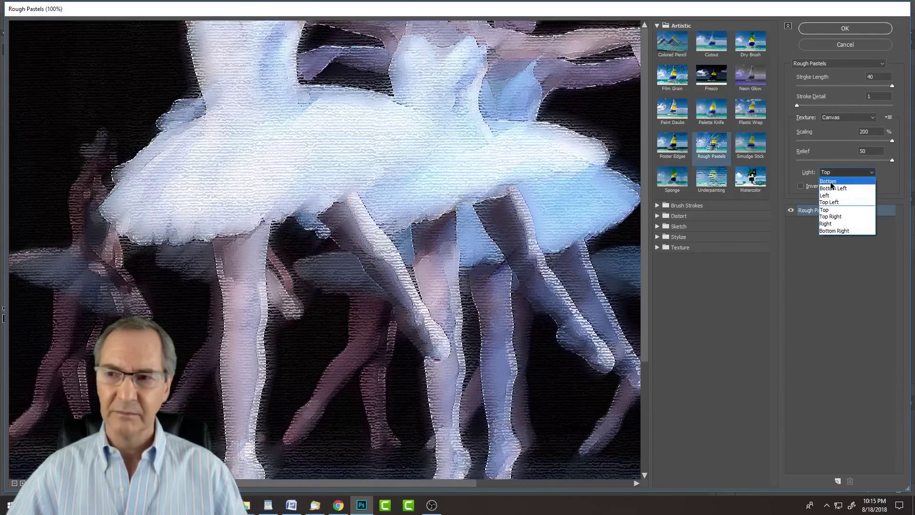
pyautogui.click(830, 182)
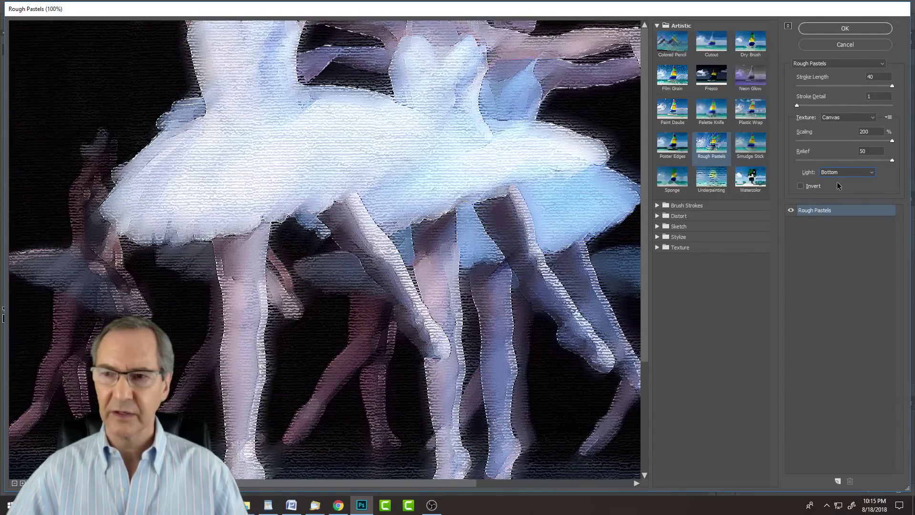
pyautogui.click(843, 27)
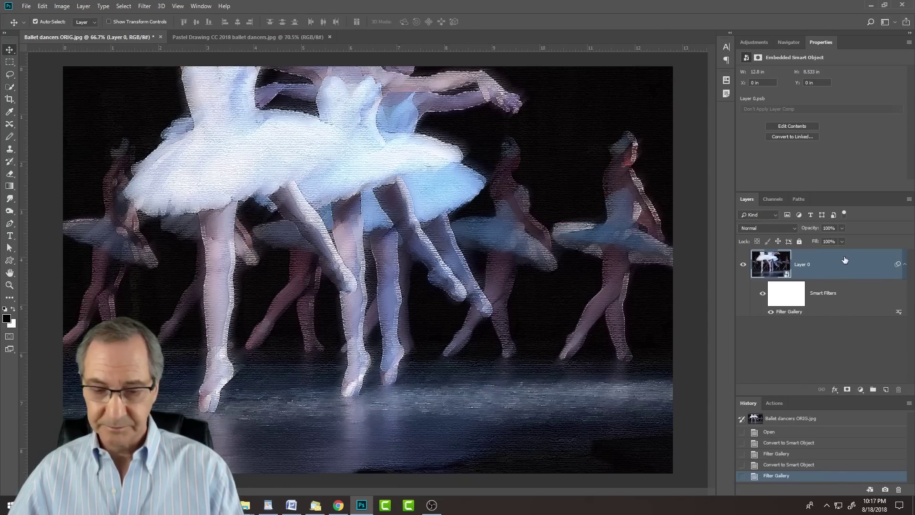
# - Convert the filtered layer into a new Smart Object and choose the sketch filter Chalk & Charcoal in the Filter Gallery
pyautogui.click(908, 199)
pyautogui.click(832, 341)
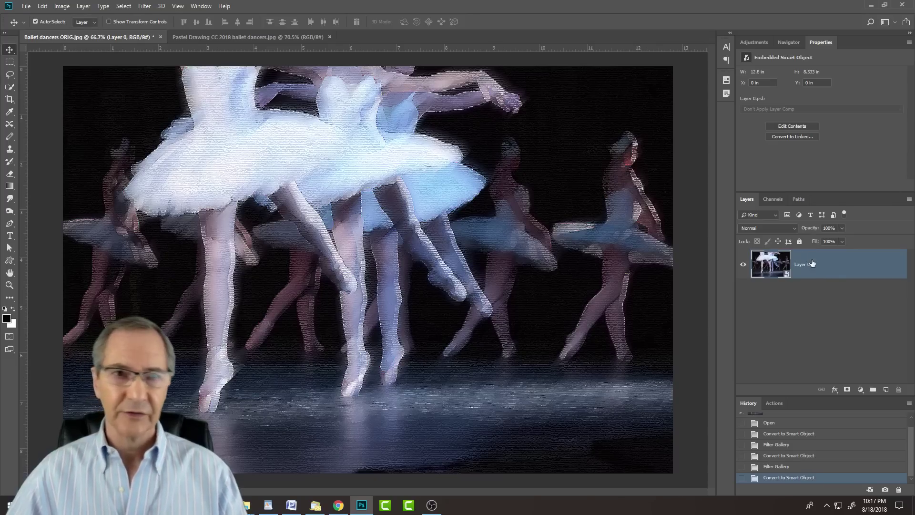
pyautogui.click(144, 9)
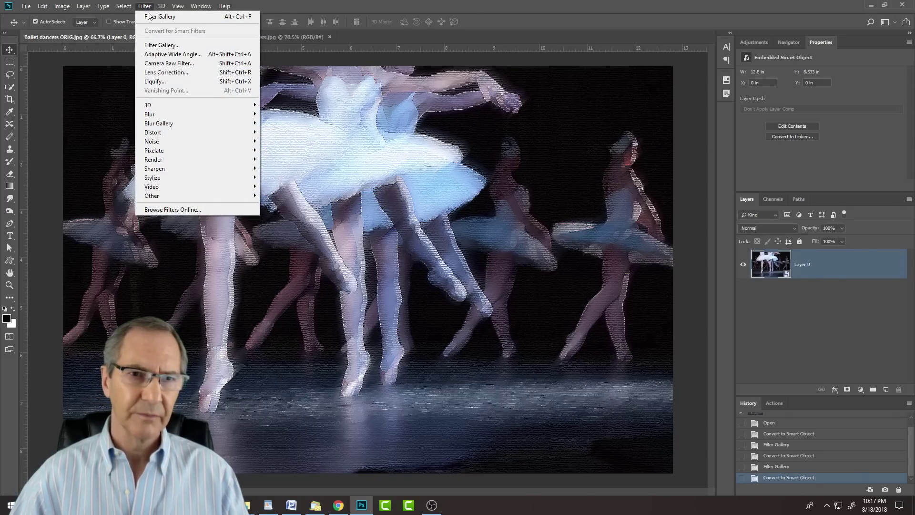
pyautogui.click(167, 44)
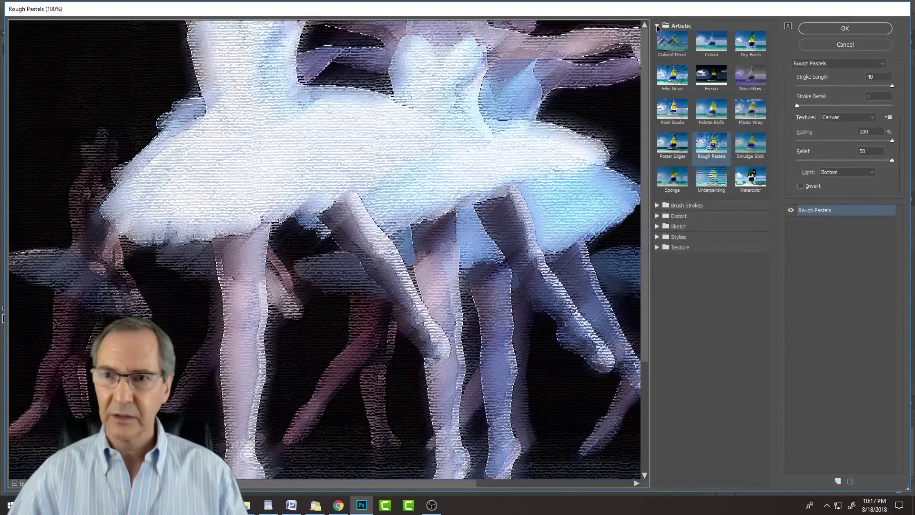
pyautogui.click(656, 26)
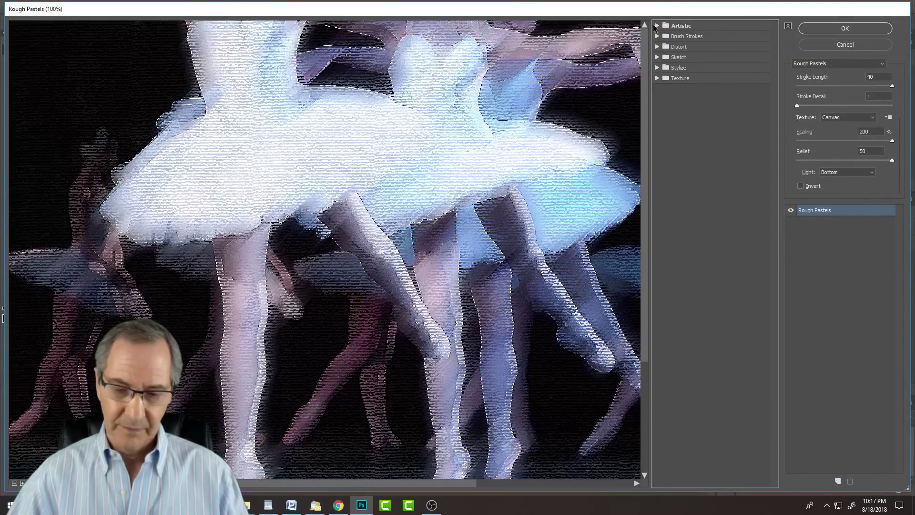
pyautogui.click(657, 57)
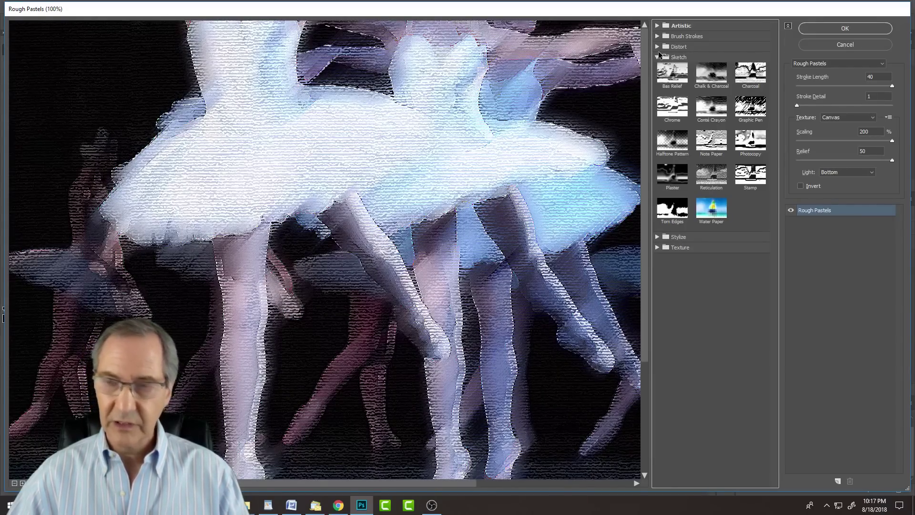
pyautogui.click(710, 75)
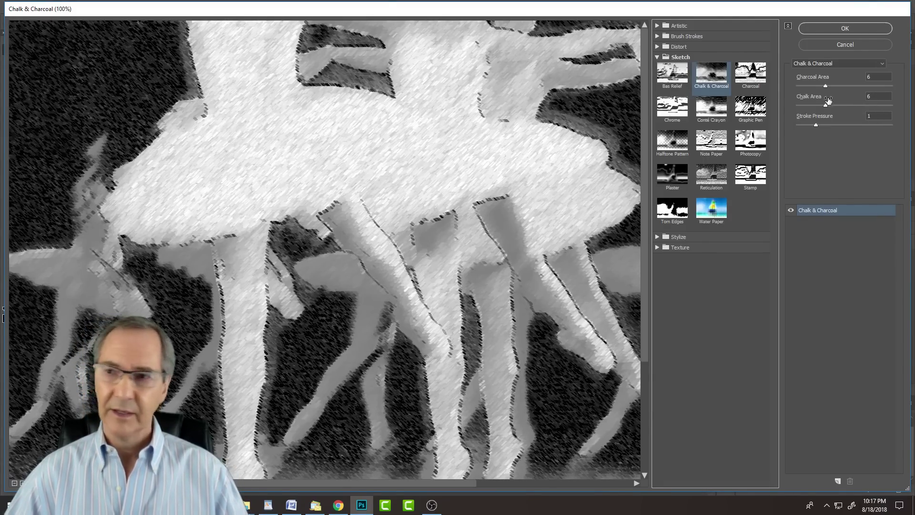
# - Try Chalk & Charcoal on Layer 0 with charcoal area 6, chalk area 6 and stroke pressure 1, and undo the filter
pyautogui.moveTo(818, 86)
pyautogui.mouseDown()
pyautogui.moveTo(863, 82)
pyautogui.moveTo(828, 84)
pyautogui.moveTo(859, 102)
pyautogui.moveTo(799, 99)
pyautogui.moveTo(826, 99)
pyautogui.mouseUp()
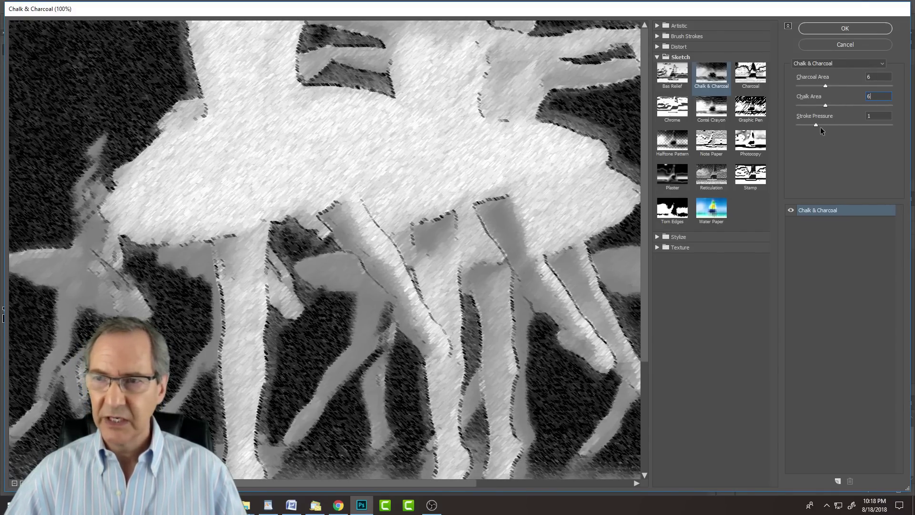
pyautogui.moveTo(815, 125)
pyautogui.mouseDown()
pyautogui.moveTo(838, 125)
pyautogui.moveTo(797, 124)
pyautogui.moveTo(849, 116)
pyautogui.mouseUp()
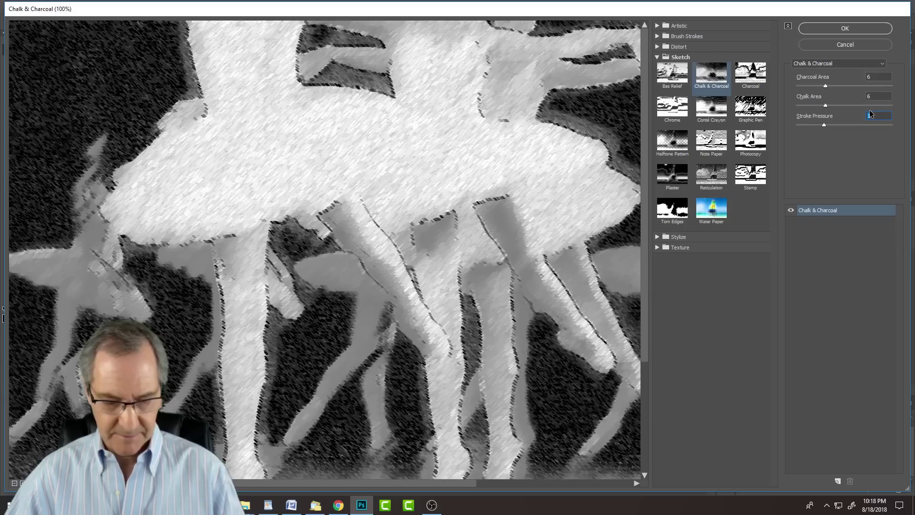
pyautogui.write('1')
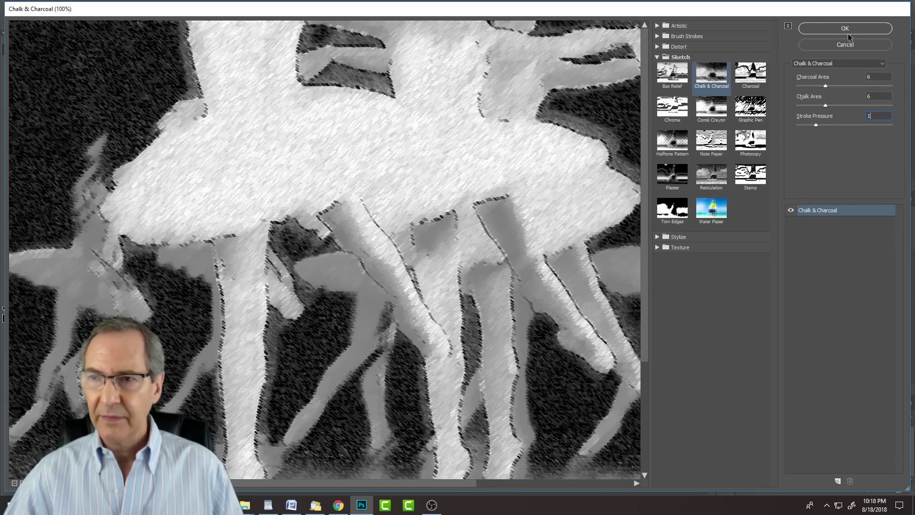
pyautogui.click(842, 28)
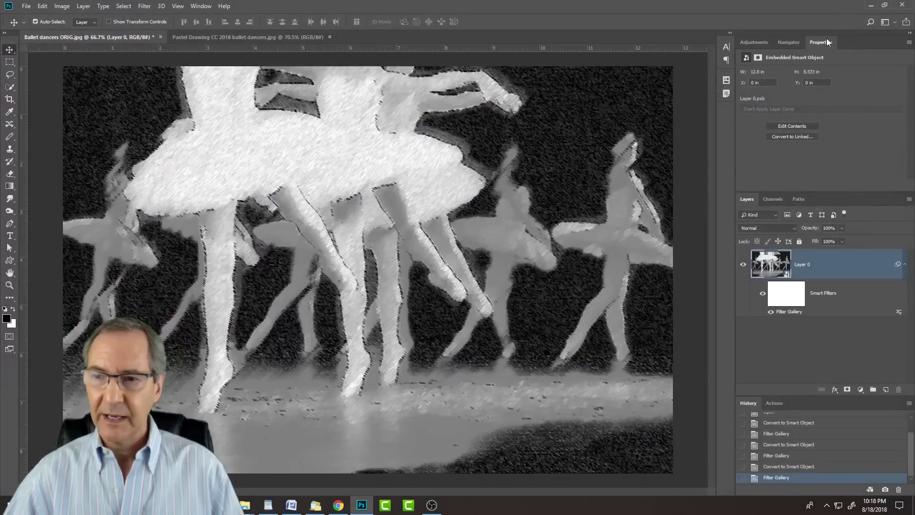
pyautogui.hotkey('ctrl', 'z')
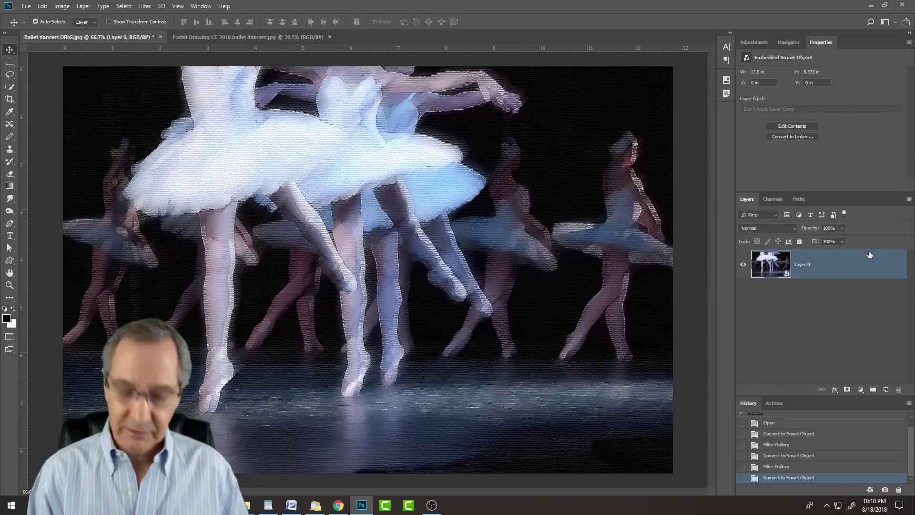
# - Duplicate Layer 0 and apply Chalk & Charcoal to the copy with charcoal area 6, chalk area 6 and stroke pressure 1
pyautogui.hotkey('ctrl', 'j')
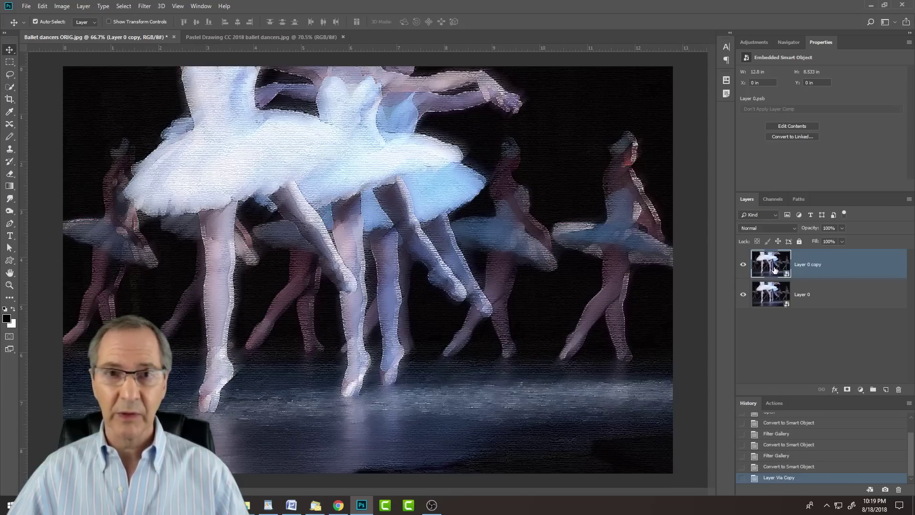
pyautogui.click(145, 7)
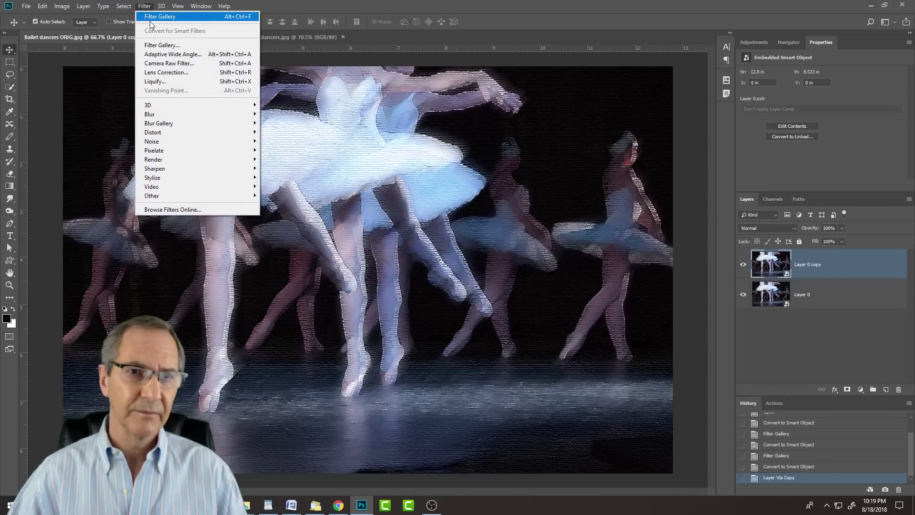
pyautogui.click(161, 46)
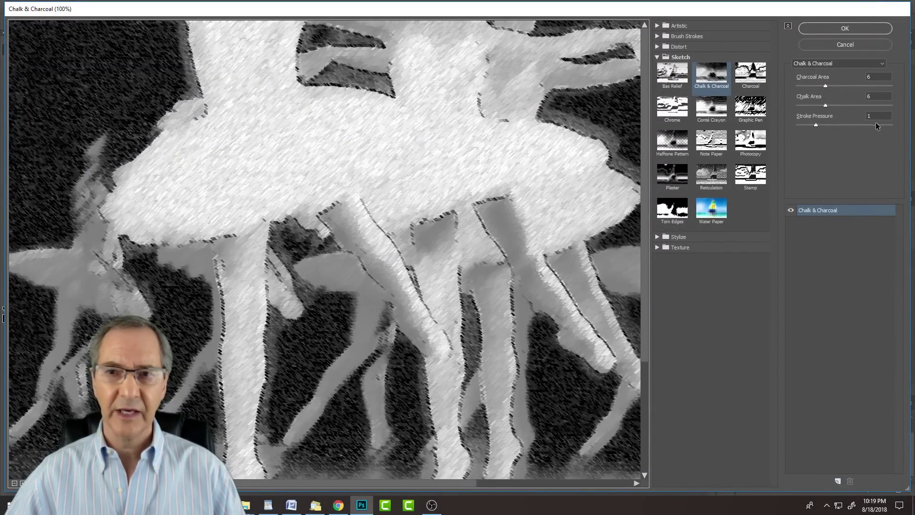
pyautogui.click(846, 29)
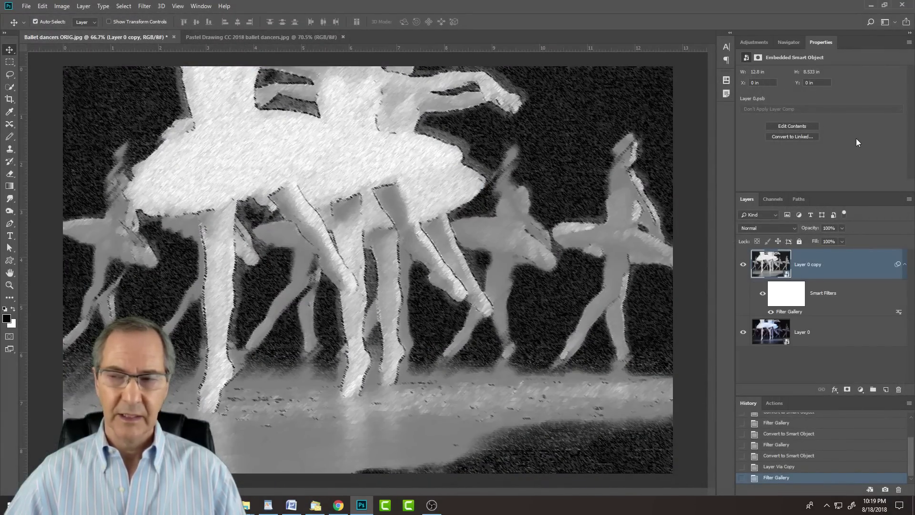
# - Set Layer 0 copy to the Luminosity blend mode at 50% opacity and check it with Layer 0 temporarily hidden
pyautogui.click(768, 227)
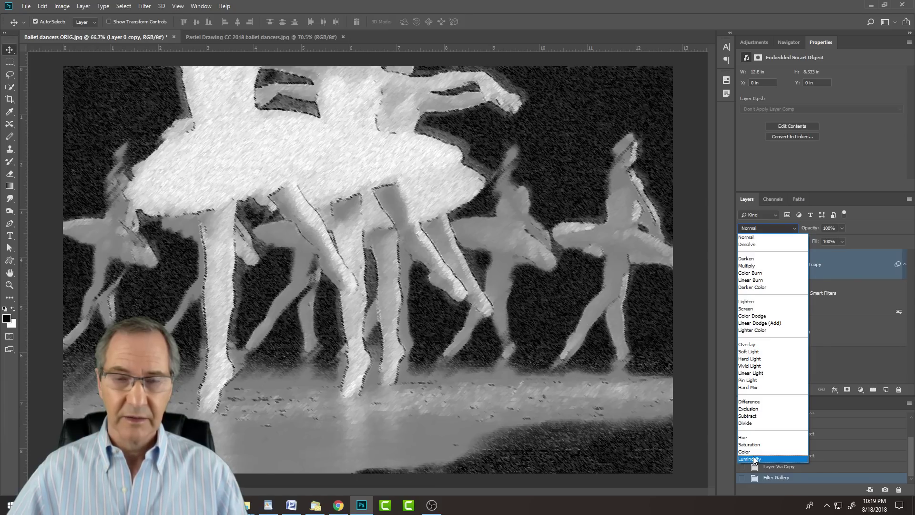
pyautogui.click(755, 459)
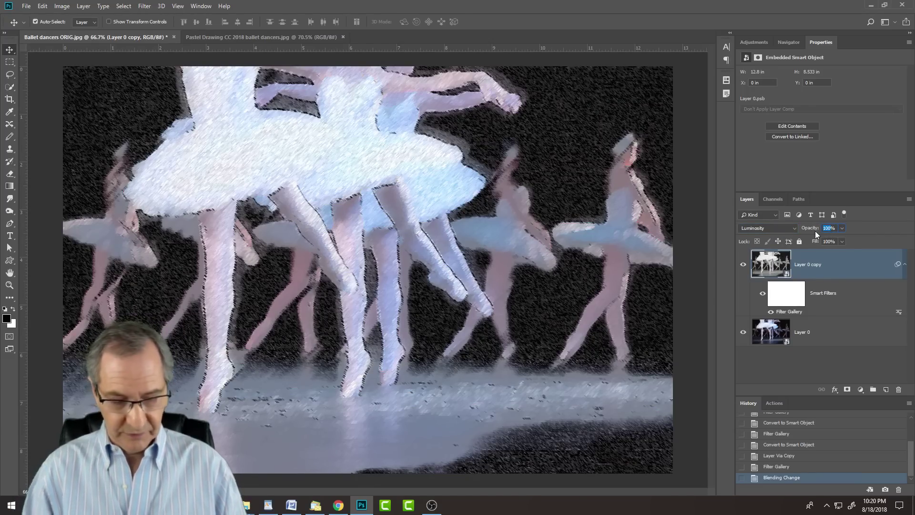
pyautogui.write('50')
pyautogui.press('Return')
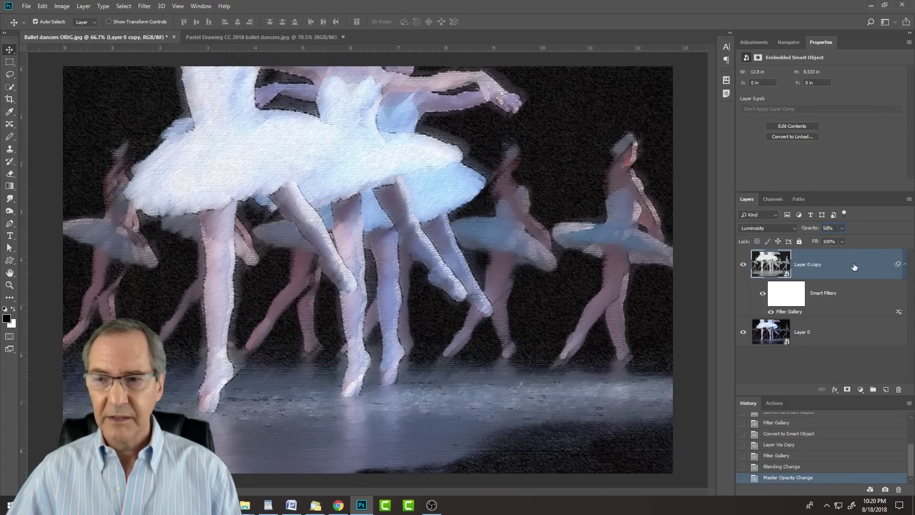
pyautogui.click(743, 332)
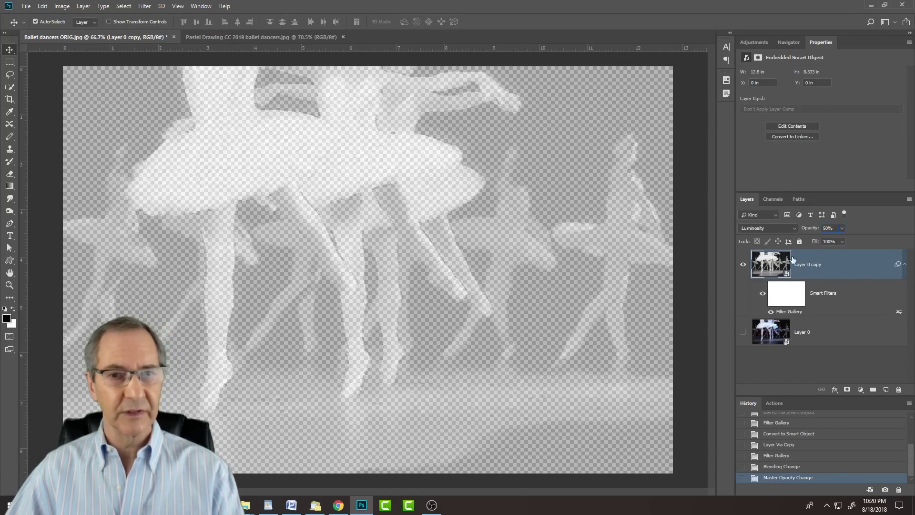
pyautogui.click(743, 332)
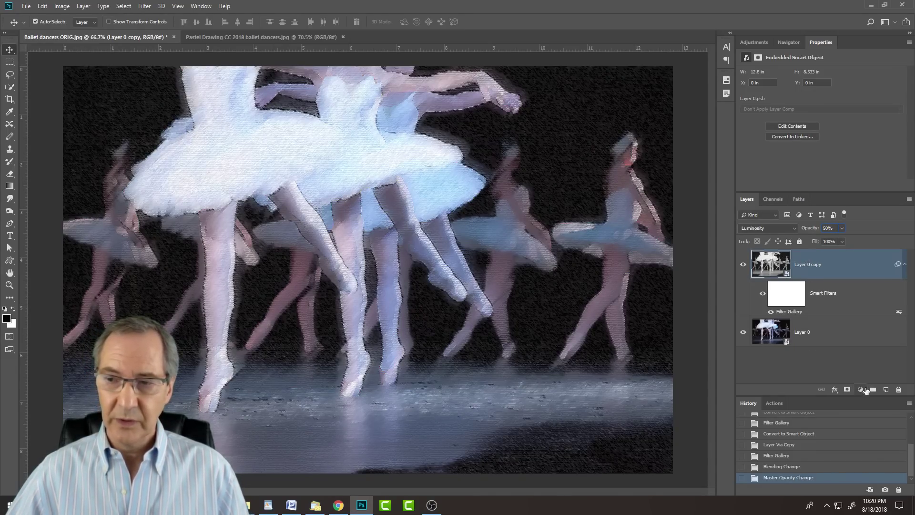
# - Add a Vibrance adjustment layer above Layer 0 copy and set its vibrance to +100
pyautogui.click(860, 390)
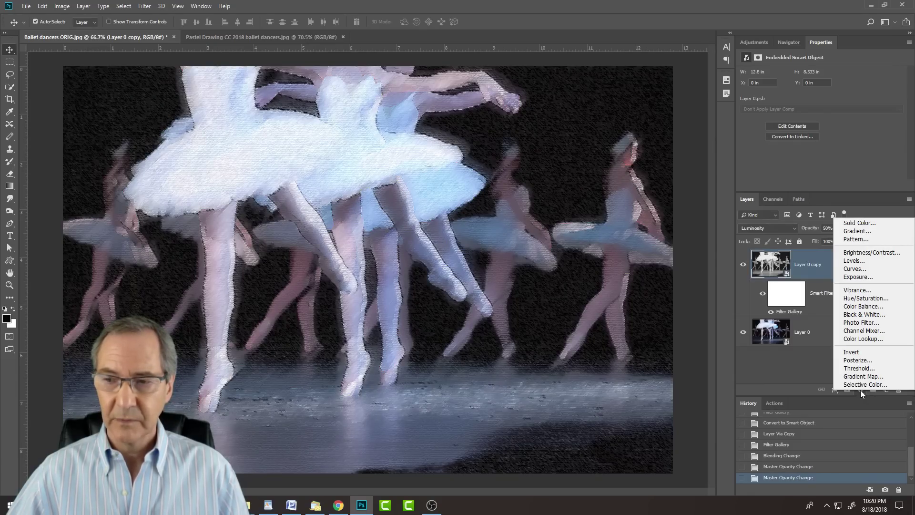
pyautogui.click(860, 390)
pyautogui.click(861, 390)
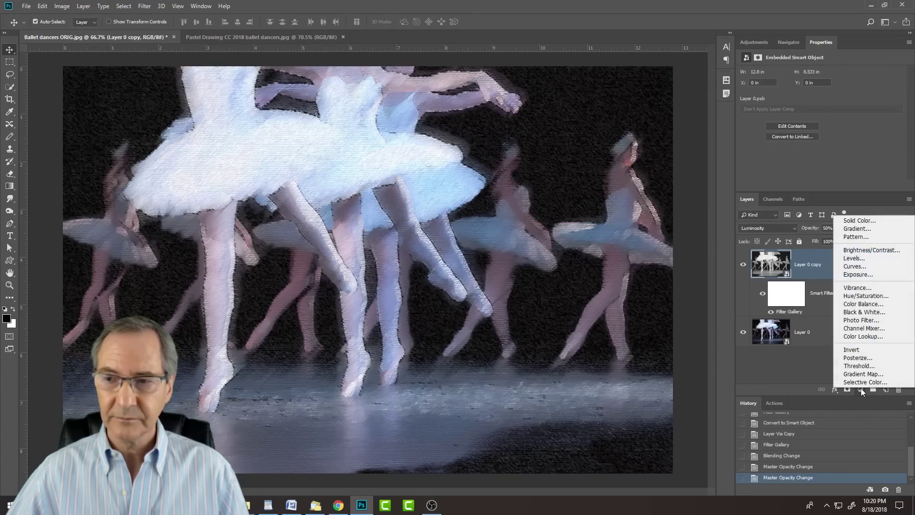
pyautogui.click(860, 289)
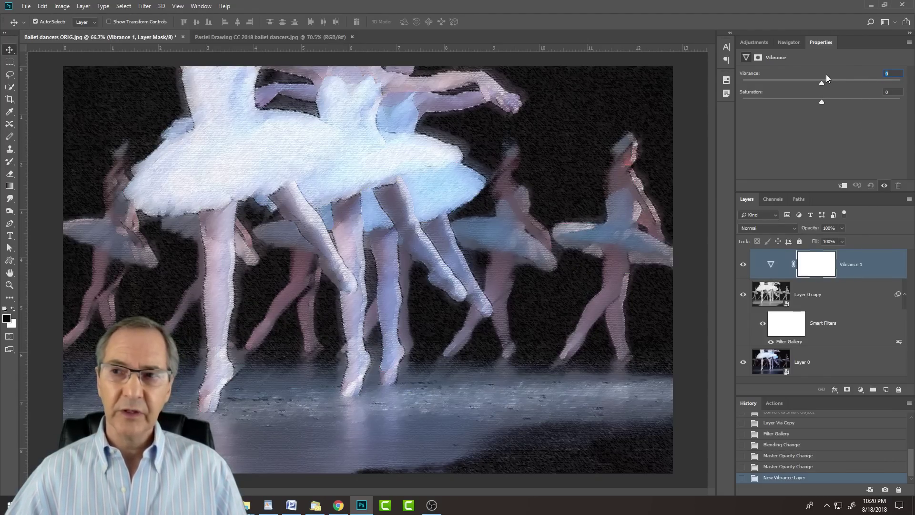
pyautogui.moveTo(821, 84); pyautogui.dragTo(905, 83)
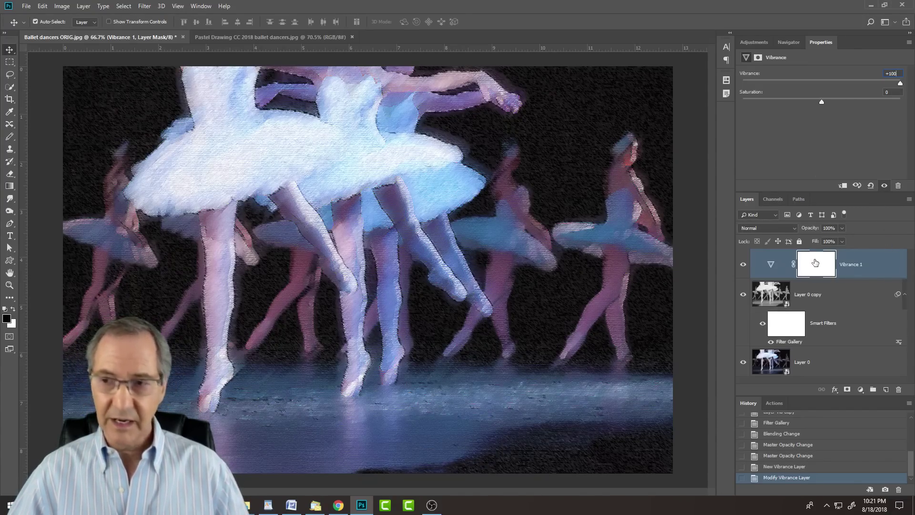
# - Try intensifying the colors by duplicating the Vibrance 1 adjustment layer, and undo the duplication
pyautogui.hotkey('ctrl', 'j')
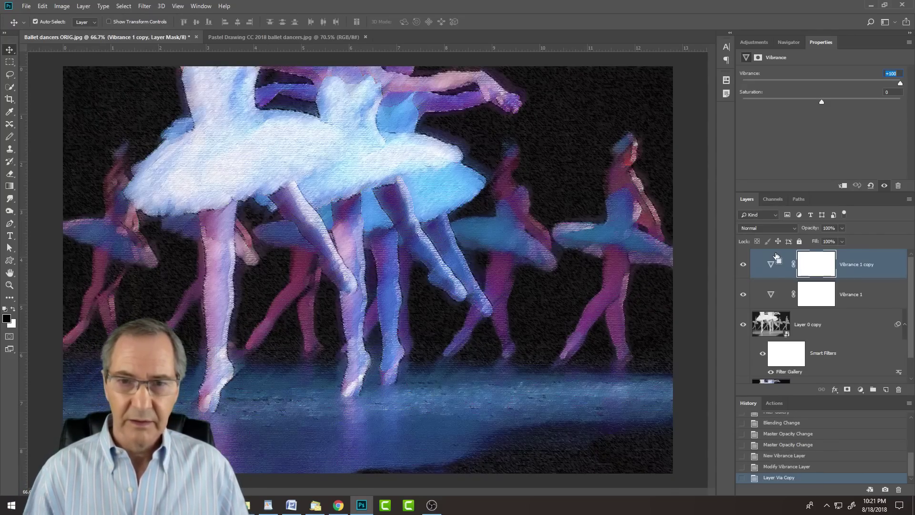
pyautogui.press('ctrl')
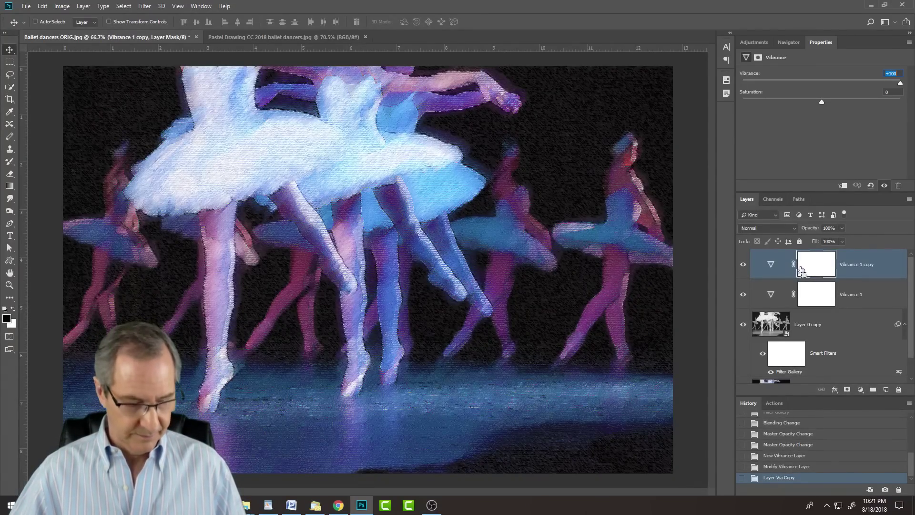
pyautogui.hotkey('ctrl', 'z')
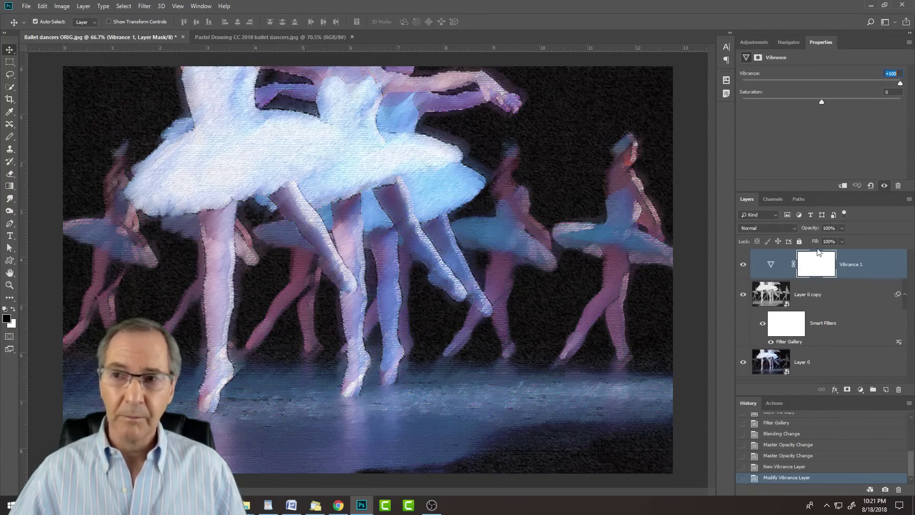
# - Set the Vibrance 1 layer's saturation to +100 and inspect the pastel texture across the dancers at full size
pyautogui.moveTo(821, 102); pyautogui.dragTo(913, 102)
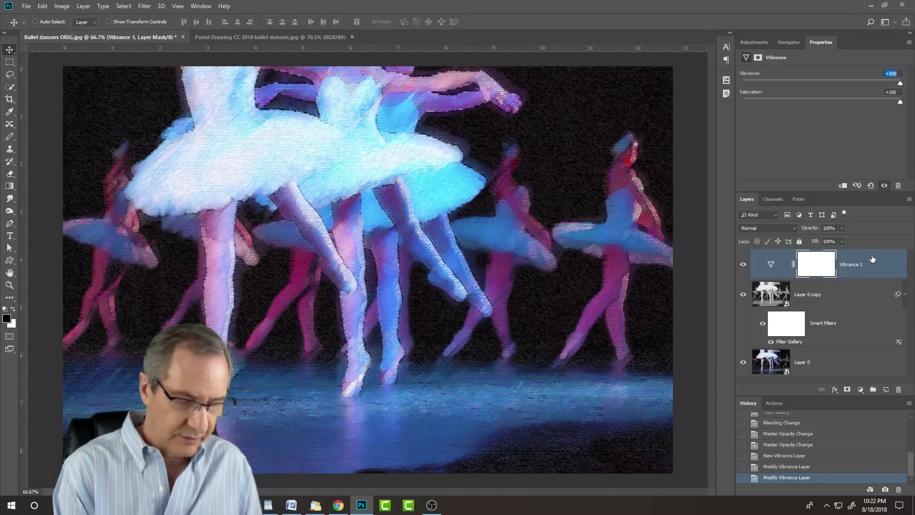
pyautogui.hotkey('ctrl', '1')
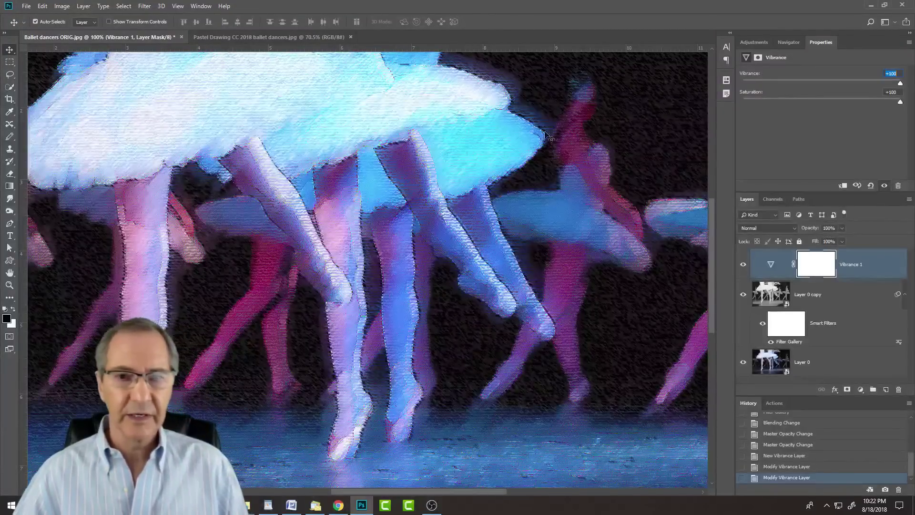
pyautogui.moveTo(545, 222); pyautogui.dragTo(616, 168)
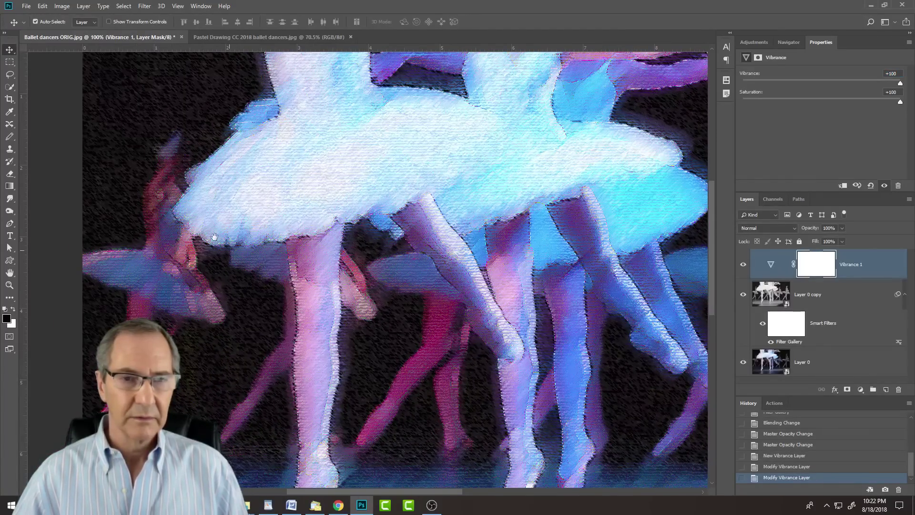
pyautogui.moveTo(582, 254); pyautogui.dragTo(449, 102)
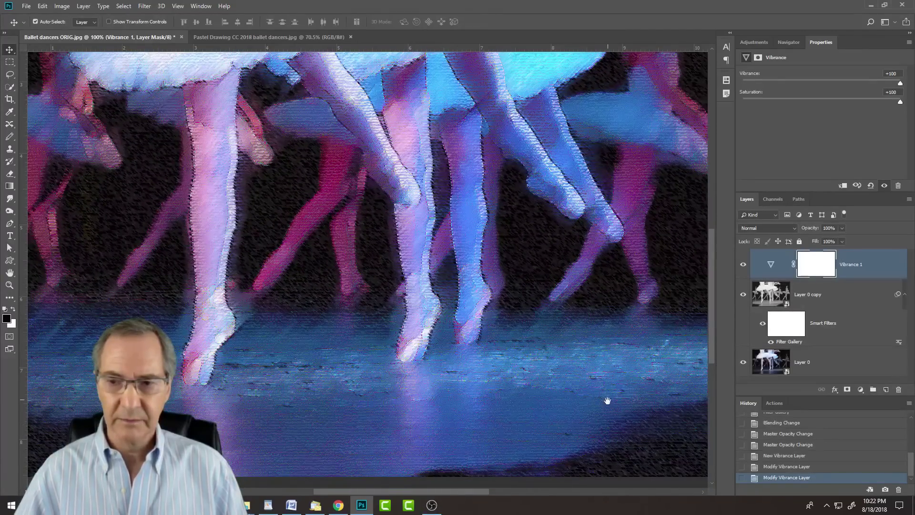
pyautogui.moveTo(613, 396); pyautogui.dragTo(318, 432)
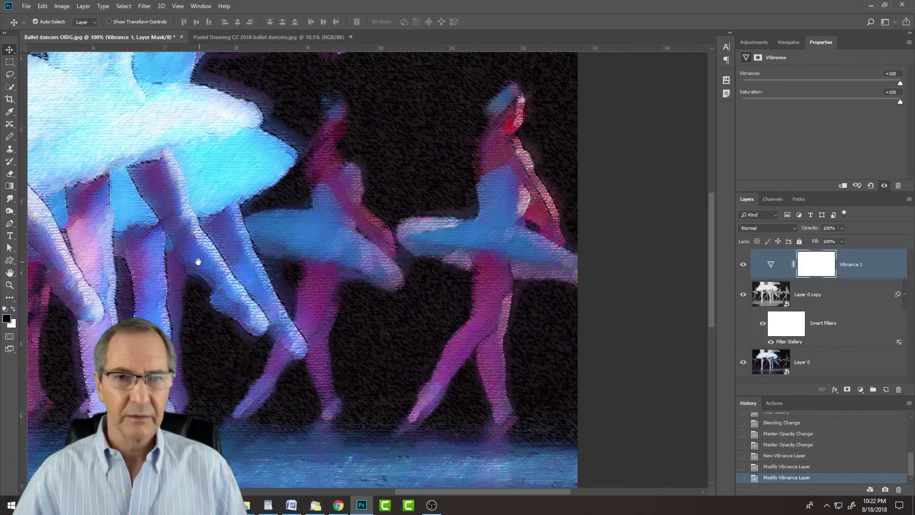
pyautogui.moveTo(198, 260); pyautogui.dragTo(439, 265)
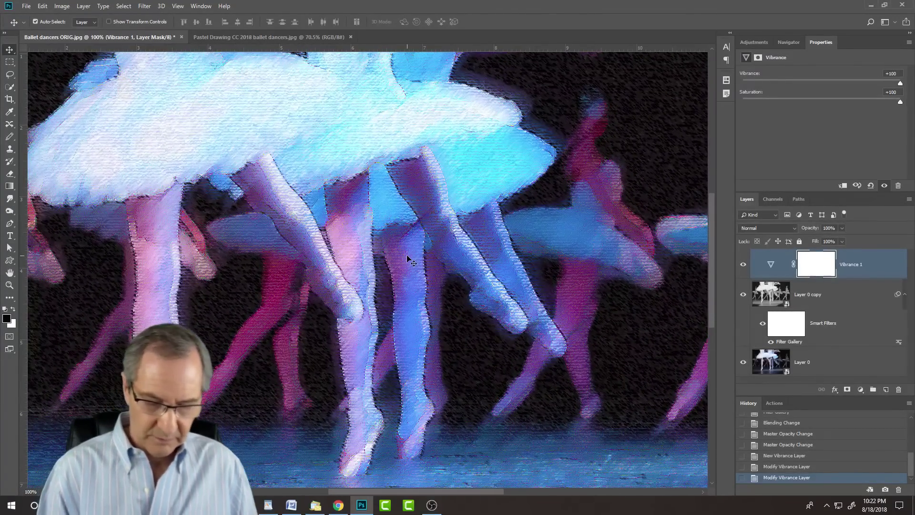
pyautogui.hotkey('ctrl', '0')
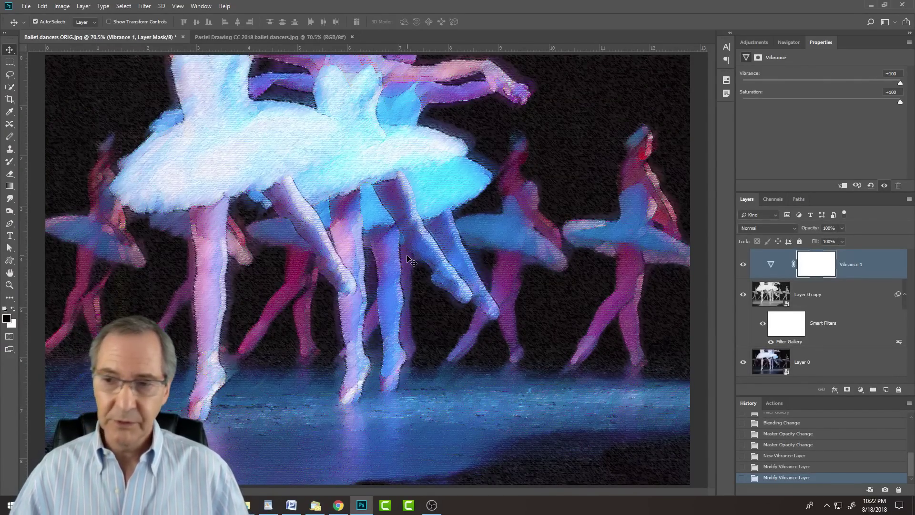
# - Open the nested Smart Object contents of Layer 0 copy level by level, down to the original Background photo
pyautogui.click(772, 295)
pyautogui.doubleClick(772, 295)
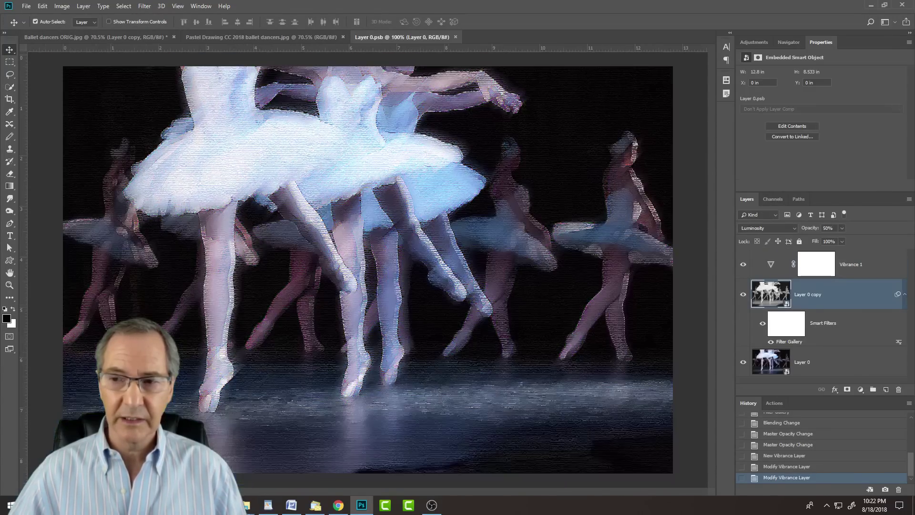
pyautogui.doubleClick(775, 267)
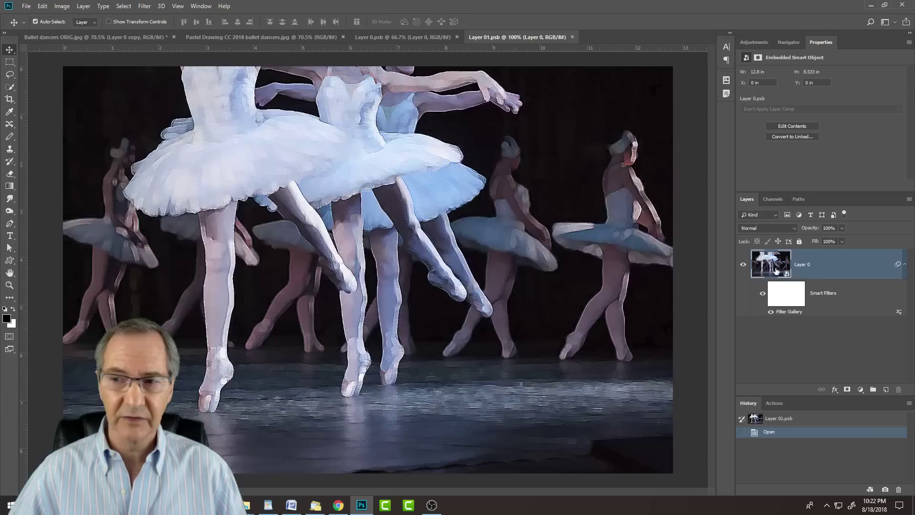
pyautogui.doubleClick(776, 269)
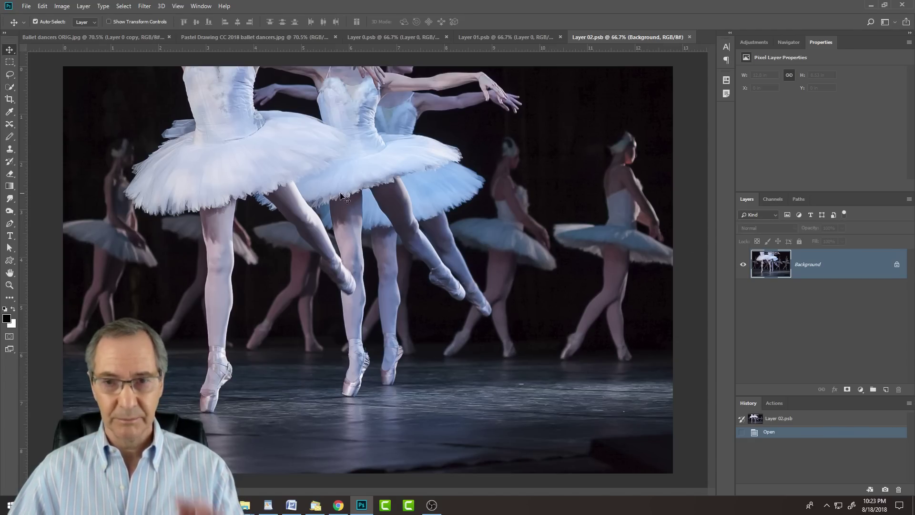
# - Close the three opened Smart Object documents and the Pastel Drawing CC 2018 ballet dancers reference file
pyautogui.click(689, 37)
pyautogui.click(573, 38)
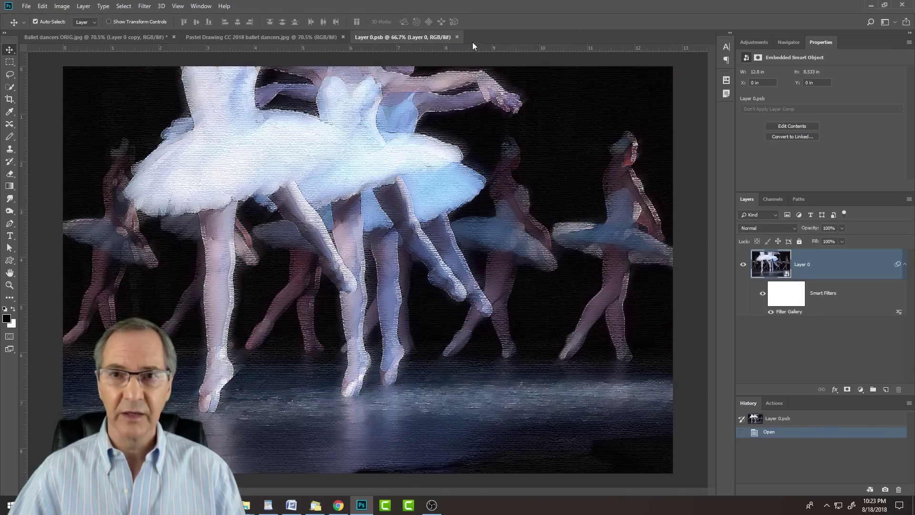
pyautogui.click(456, 37)
pyautogui.click(342, 37)
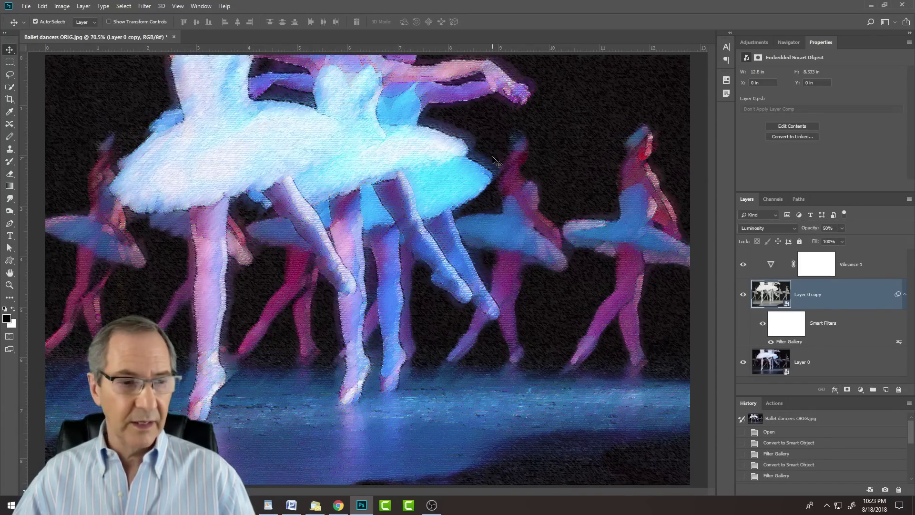
pyautogui.rightClick(774, 298)
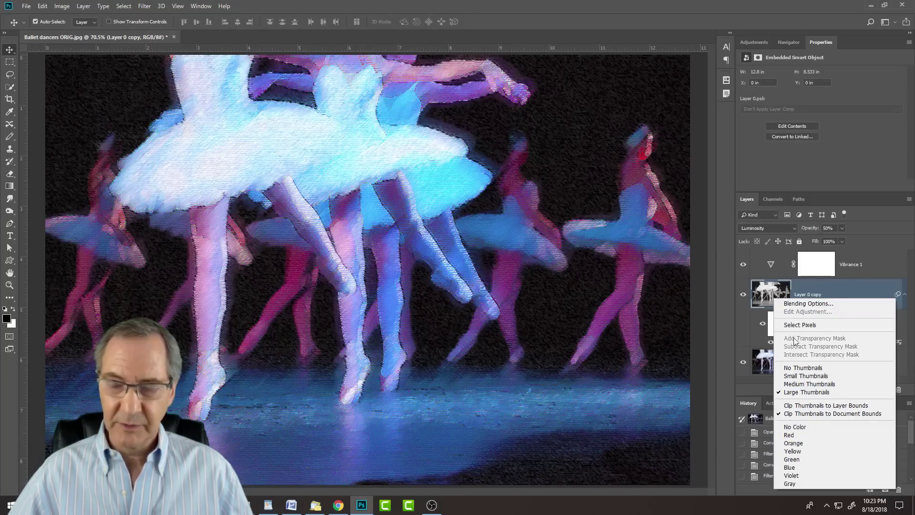
pyautogui.click(777, 293)
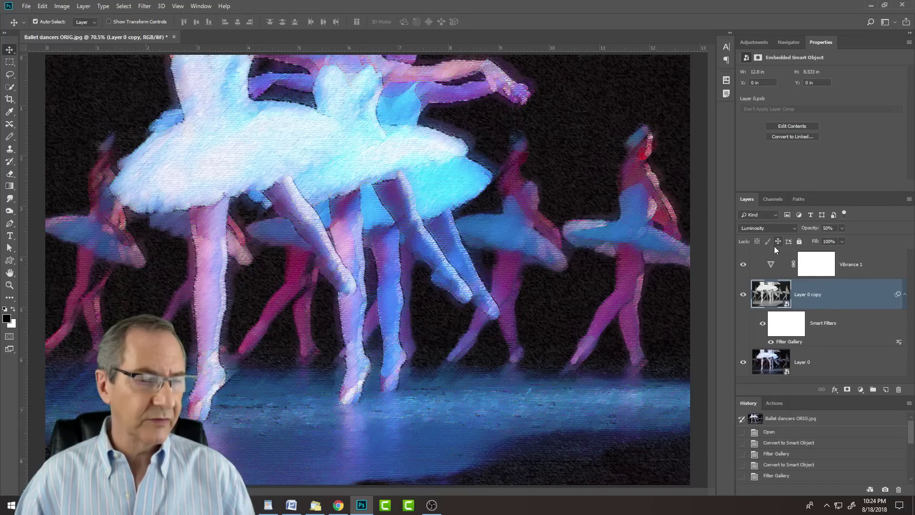
pyautogui.rightClick(380, 197)
pyautogui.click(444, 171)
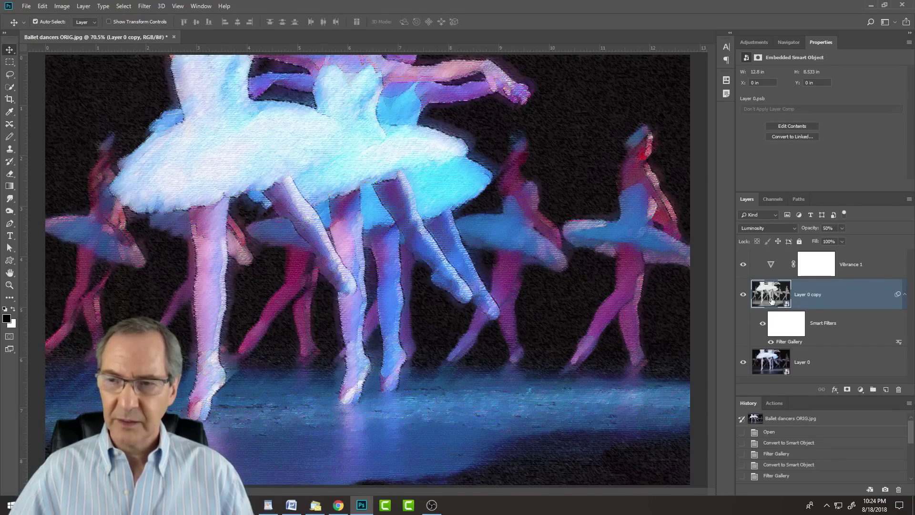
# - Make Layer 0 the active layer from the layers under the dancers, and reselect Layer 0 copy
pyautogui.rightClick(356, 205)
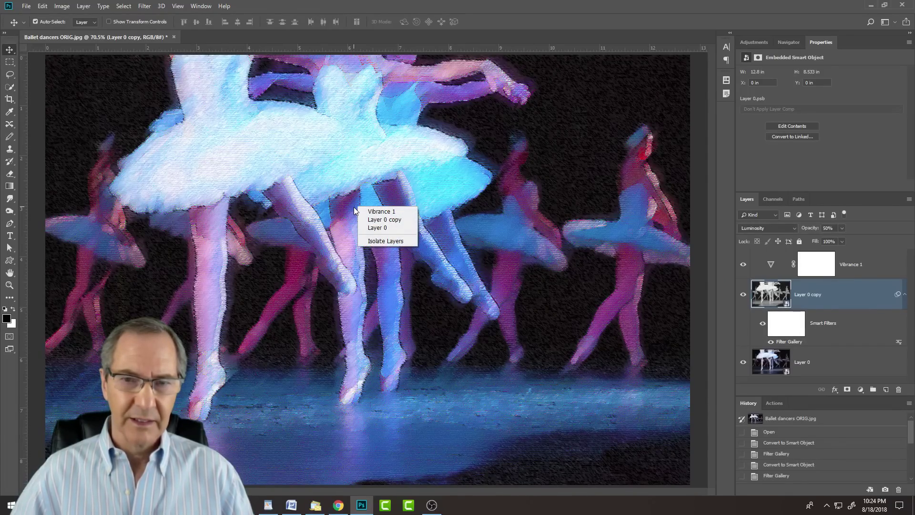
pyautogui.click(384, 229)
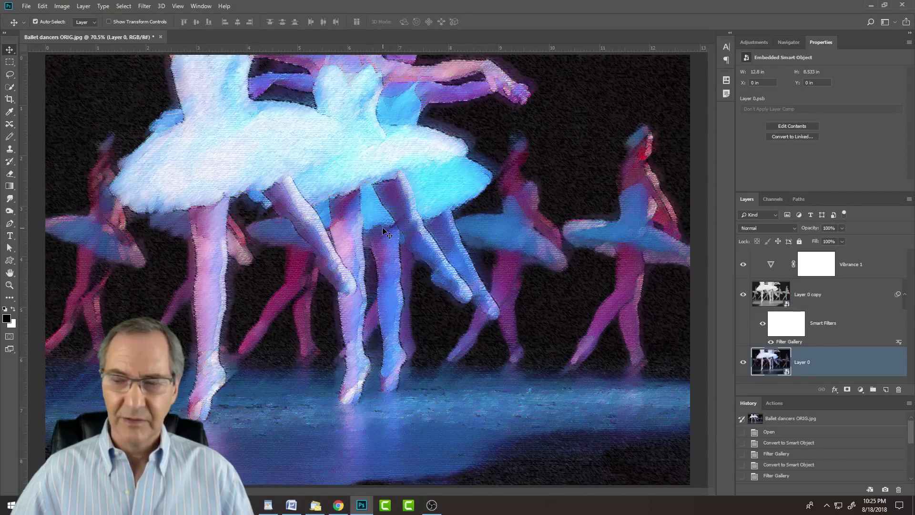
pyautogui.rightClick(382, 228)
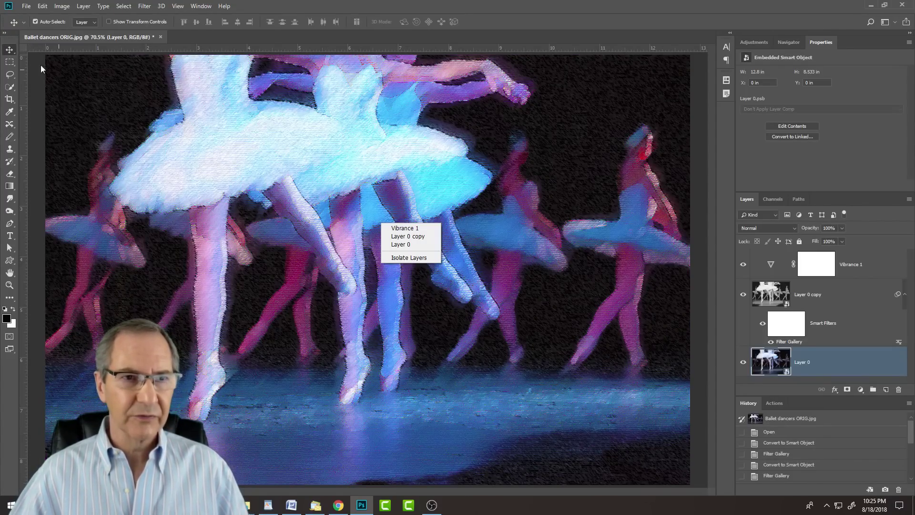
pyautogui.click(769, 293)
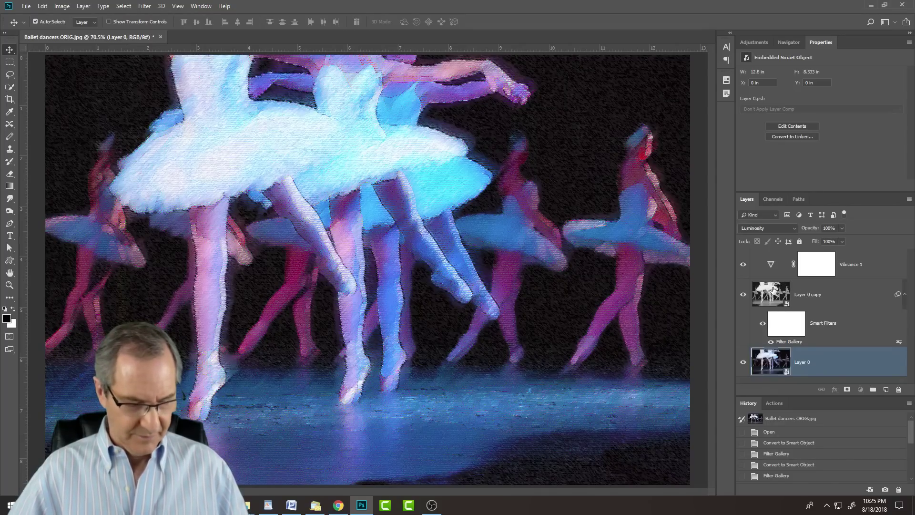
pyautogui.click(770, 293)
# - Try selecting the entire canvas with Layer 0 copy active, and clear the selection
pyautogui.hotkey('ctrl', 'a')
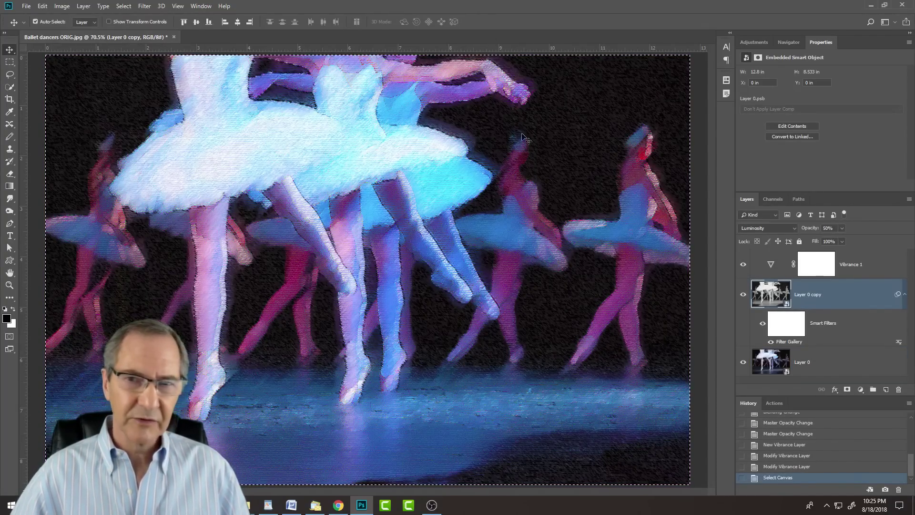
pyautogui.rightClick(302, 180)
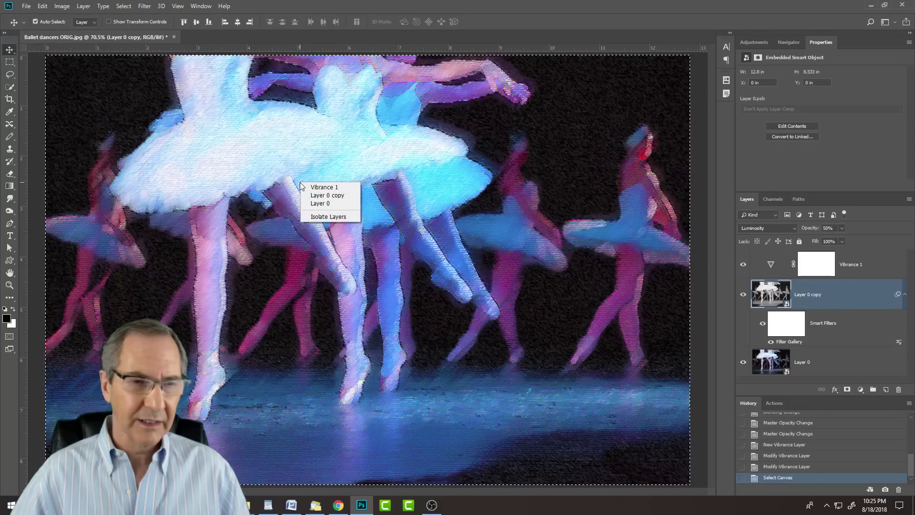
pyautogui.press('Escape')
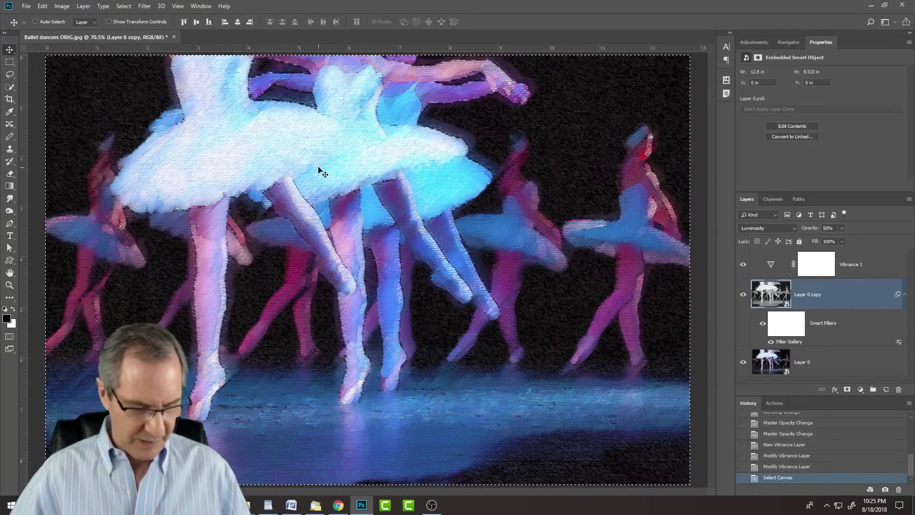
pyautogui.hotkey('ctrl', 'd')
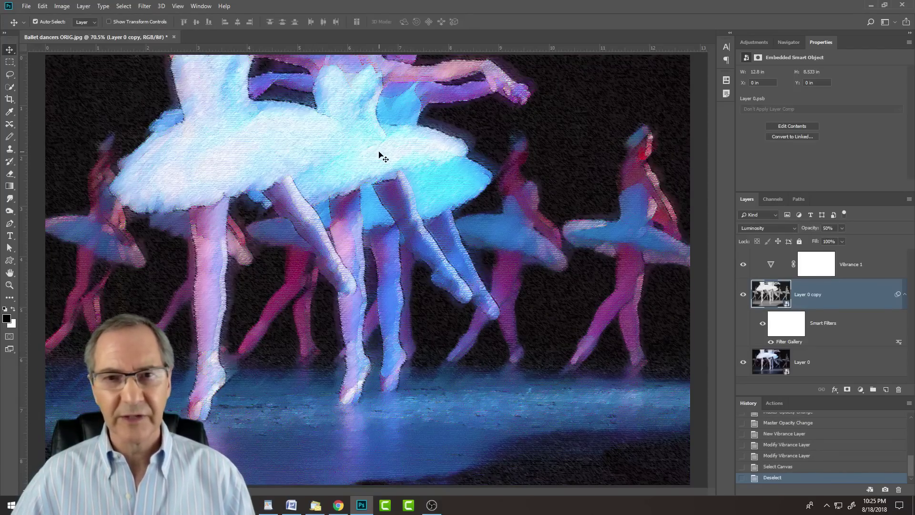
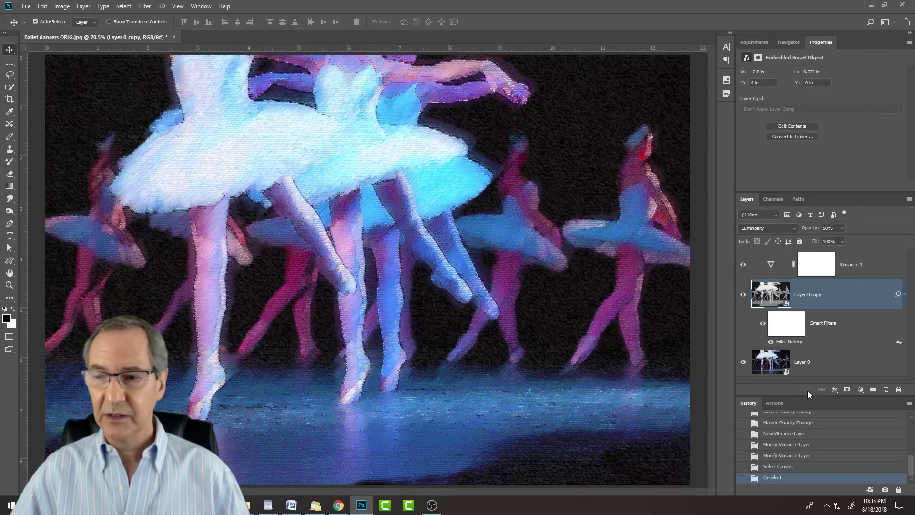
# - Try a Color Balance adjustment layer above Layer 0 copy with midtones at cyan–red -70, magenta–green +61 and yellow–blue -54
pyautogui.click(860, 390)
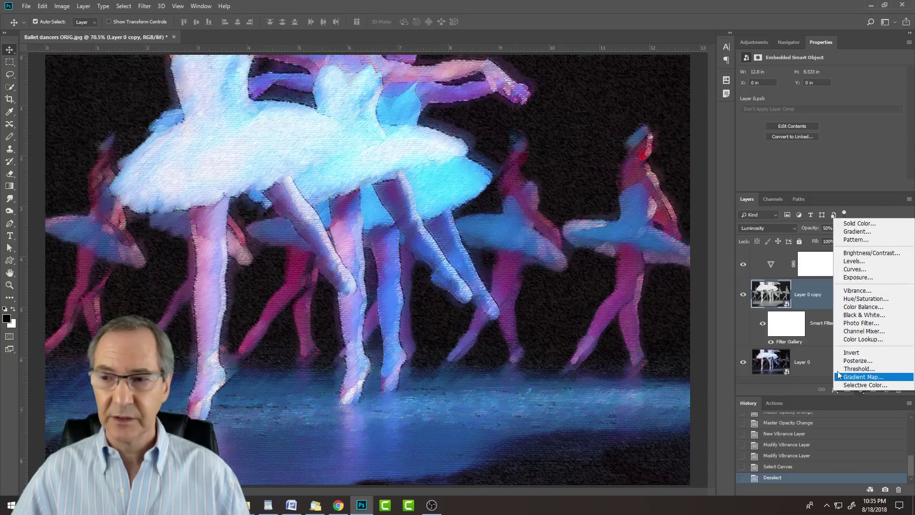
pyautogui.click(848, 308)
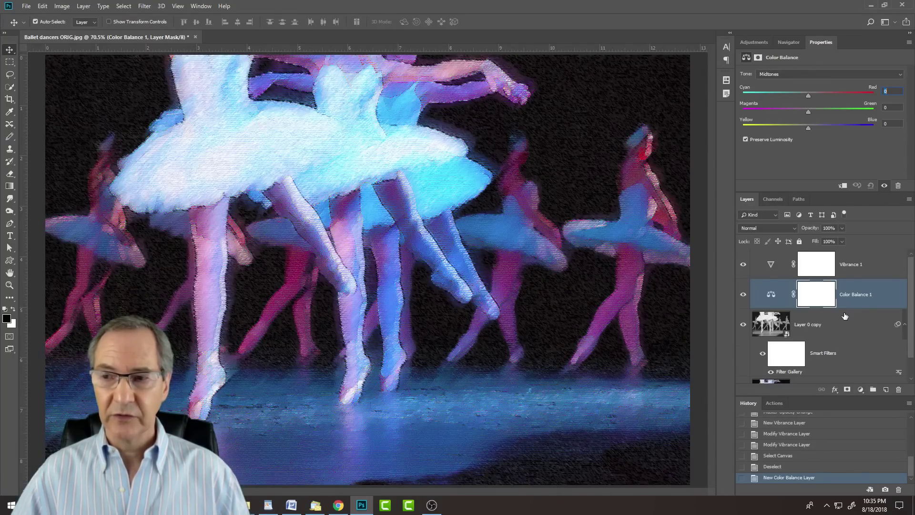
pyautogui.moveTo(807, 96); pyautogui.dragTo(761, 96)
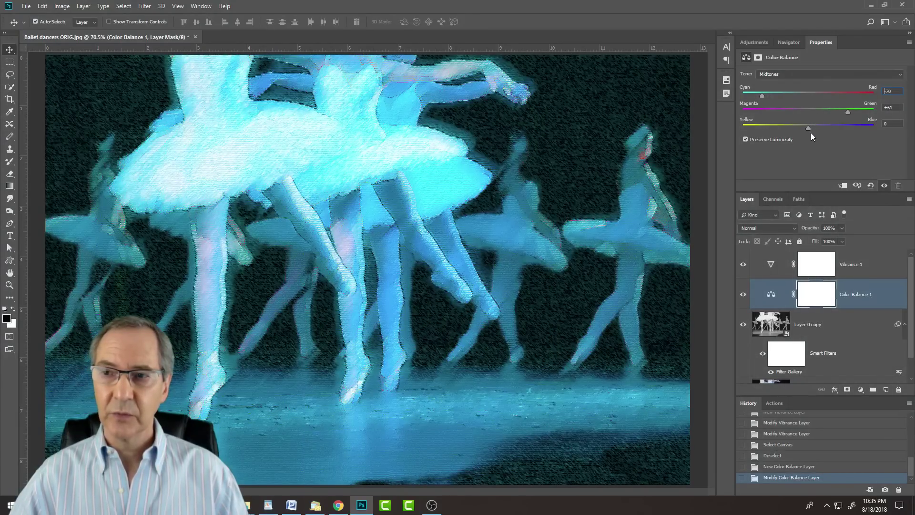
pyautogui.moveTo(809, 128); pyautogui.dragTo(775, 125)
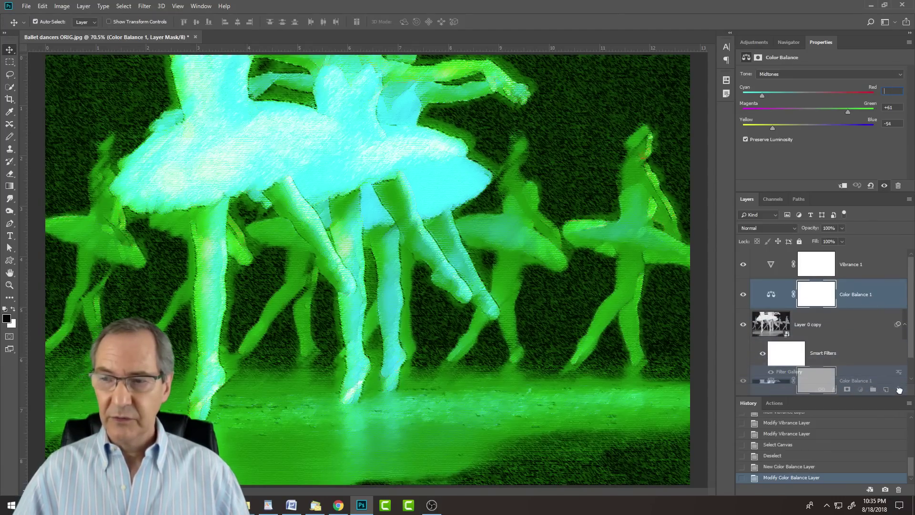
# - Delete the Color Balance 1 adjustment layer above Layer 0 copy
pyautogui.click(860, 324)
pyautogui.click(446, 192)
pyautogui.press('Delete')
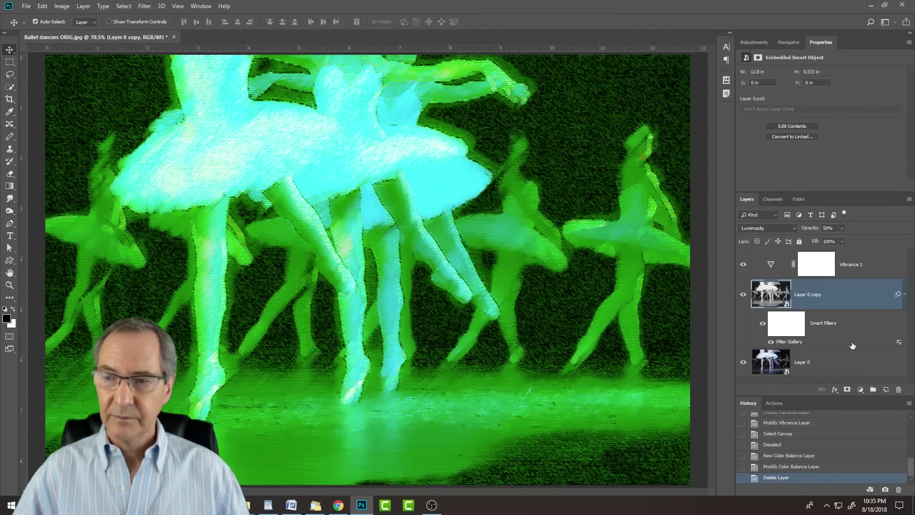
# - Try a Hue/Saturation adjustment layer above Layer 0 copy with hue +68 and saturation -37, and delete it
pyautogui.click(873, 389)
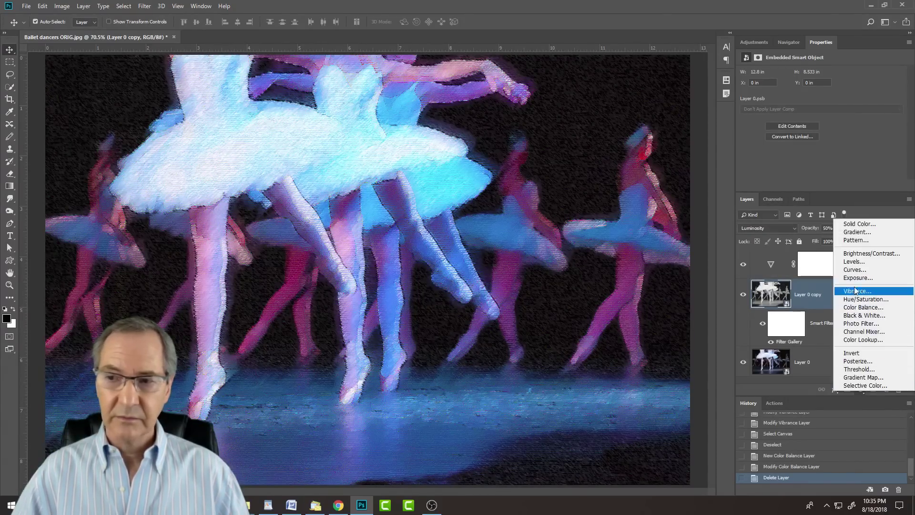
pyautogui.click(856, 298)
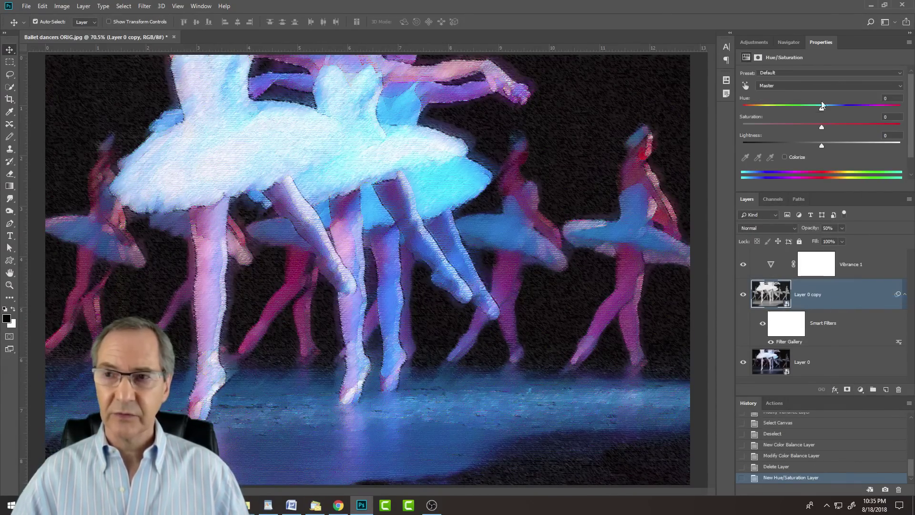
pyautogui.moveTo(821, 107); pyautogui.dragTo(792, 127)
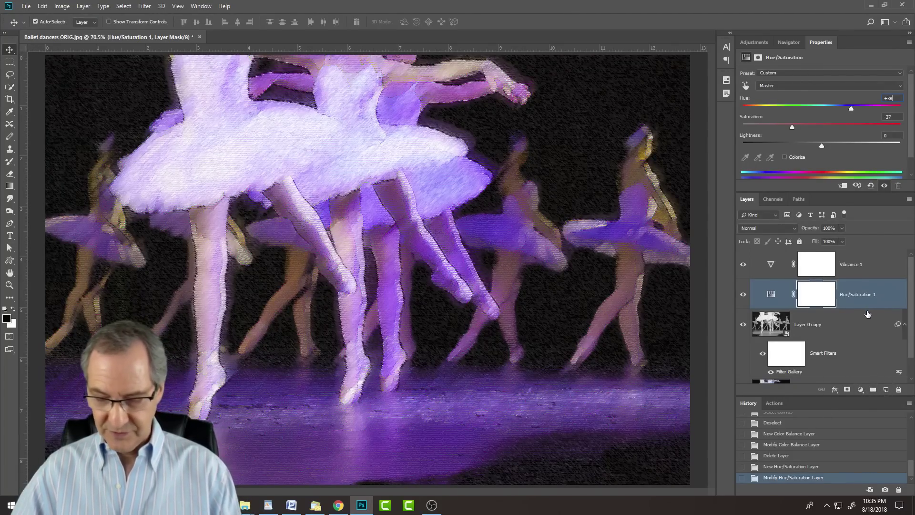
pyautogui.moveTo(876, 298); pyautogui.dragTo(899, 389)
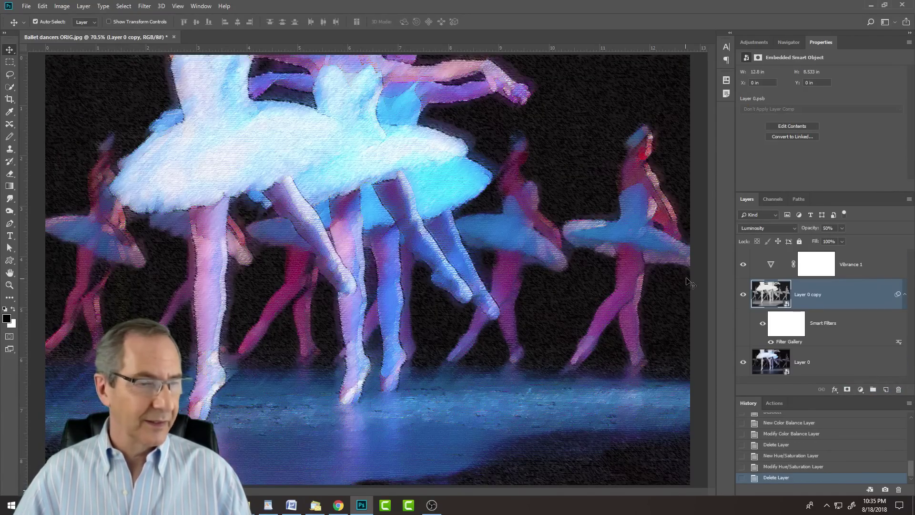
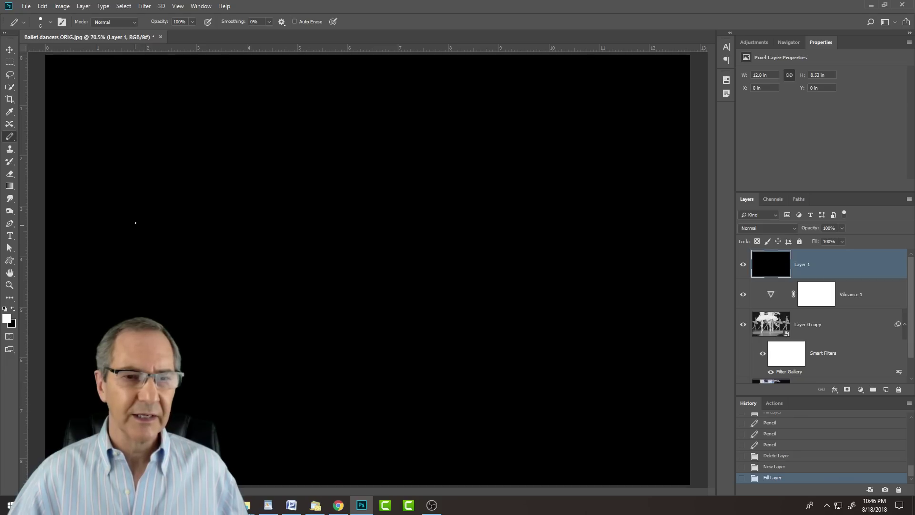
# - Try white Pencil curls on the black Layer 1 with smoothing at 0% and at 100%, and delete the layer
pyautogui.moveTo(183, 207)
pyautogui.mouseDown()
pyautogui.moveTo(199, 172)
pyautogui.moveTo(230, 154)
pyautogui.moveTo(271, 155)
pyautogui.moveTo(304, 179)
pyautogui.moveTo(309, 212)
pyautogui.moveTo(287, 242)
pyautogui.moveTo(237, 237)
pyautogui.moveTo(225, 194)
pyautogui.moveTo(258, 174)
pyautogui.moveTo(284, 192)
pyautogui.moveTo(284, 210)
pyautogui.moveTo(270, 214)
pyautogui.moveTo(258, 202)
pyautogui.moveTo(271, 173)
pyautogui.moveTo(309, 169)
pyautogui.moveTo(343, 183)
pyautogui.moveTo(388, 184)
pyautogui.moveTo(414, 149)
pyautogui.moveTo(393, 122)
pyautogui.moveTo(366, 147)
pyautogui.moveTo(399, 174)
pyautogui.moveTo(414, 173)
pyautogui.moveTo(448, 144)
pyautogui.moveTo(425, 120)
pyautogui.mouseUp()
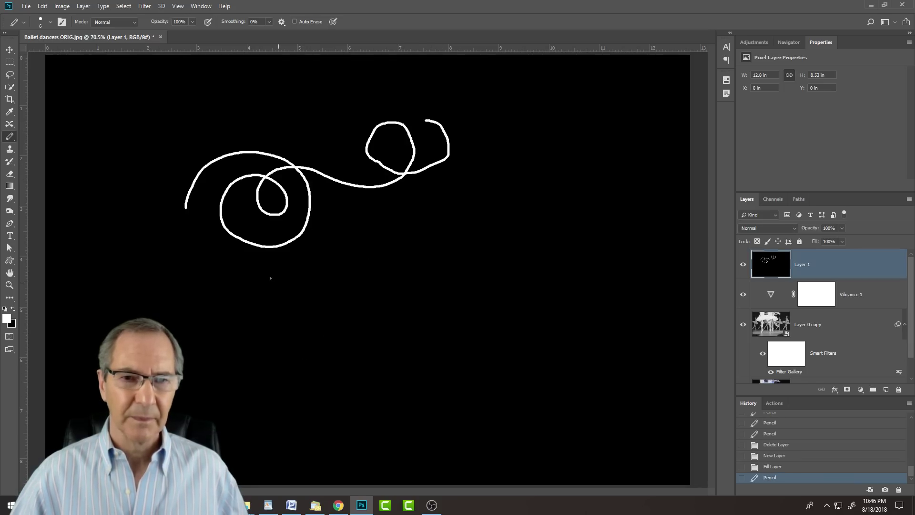
pyautogui.click(269, 22)
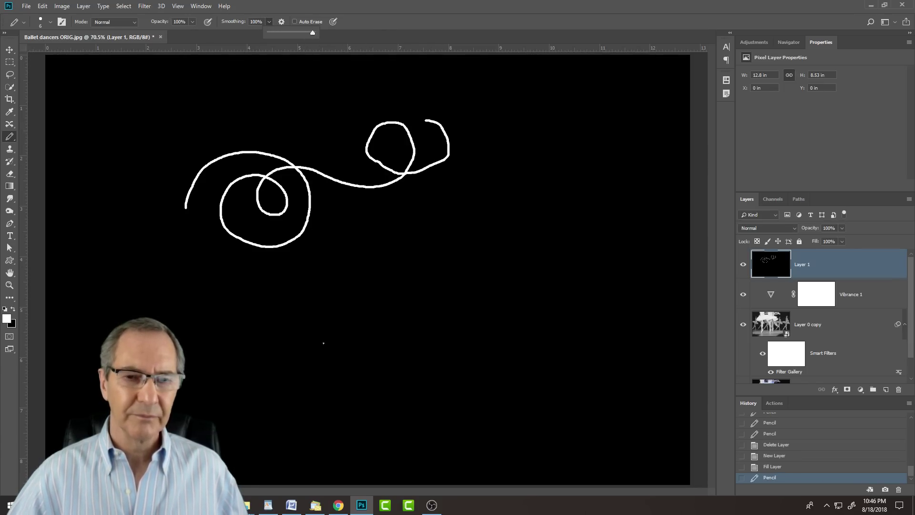
pyautogui.click(307, 332)
pyautogui.moveTo(305, 331)
pyautogui.mouseDown()
pyautogui.moveTo(303, 289)
pyautogui.moveTo(346, 254)
pyautogui.moveTo(395, 248)
pyautogui.moveTo(432, 264)
pyautogui.moveTo(452, 294)
pyautogui.moveTo(453, 324)
pyautogui.moveTo(435, 352)
pyautogui.moveTo(408, 359)
pyautogui.moveTo(376, 344)
pyautogui.moveTo(365, 304)
pyautogui.moveTo(398, 277)
pyautogui.moveTo(421, 286)
pyautogui.moveTo(423, 325)
pyautogui.moveTo(402, 327)
pyautogui.mouseUp()
pyautogui.moveTo(475, 288)
pyautogui.mouseDown()
pyautogui.moveTo(504, 292)
pyautogui.moveTo(555, 260)
pyautogui.moveTo(560, 198)
pyautogui.moveTo(509, 161)
pyautogui.moveTo(462, 173)
pyautogui.moveTo(438, 209)
pyautogui.moveTo(452, 261)
pyautogui.moveTo(505, 279)
pyautogui.moveTo(539, 245)
pyautogui.moveTo(518, 205)
pyautogui.moveTo(481, 204)
pyautogui.moveTo(464, 238)
pyautogui.moveTo(498, 248)
pyautogui.mouseUp()
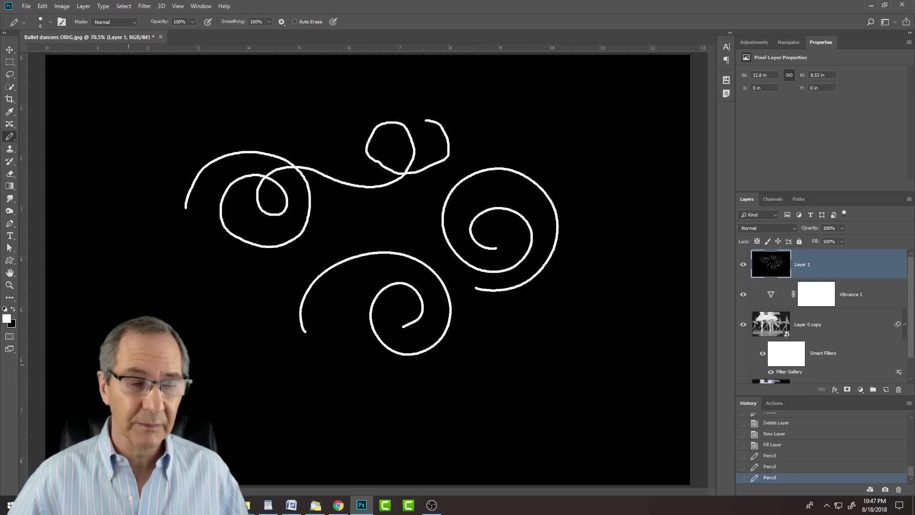
pyautogui.moveTo(127, 341)
pyautogui.mouseDown()
pyautogui.moveTo(267, 241)
pyautogui.moveTo(290, 400)
pyautogui.moveTo(505, 277)
pyautogui.moveTo(340, 179)
pyautogui.moveTo(419, 280)
pyautogui.mouseUp()
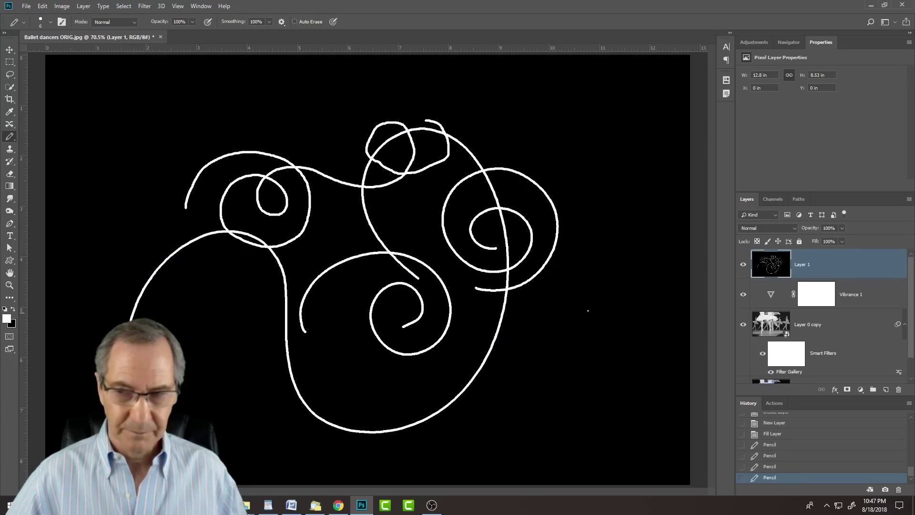
pyautogui.press('Delete')
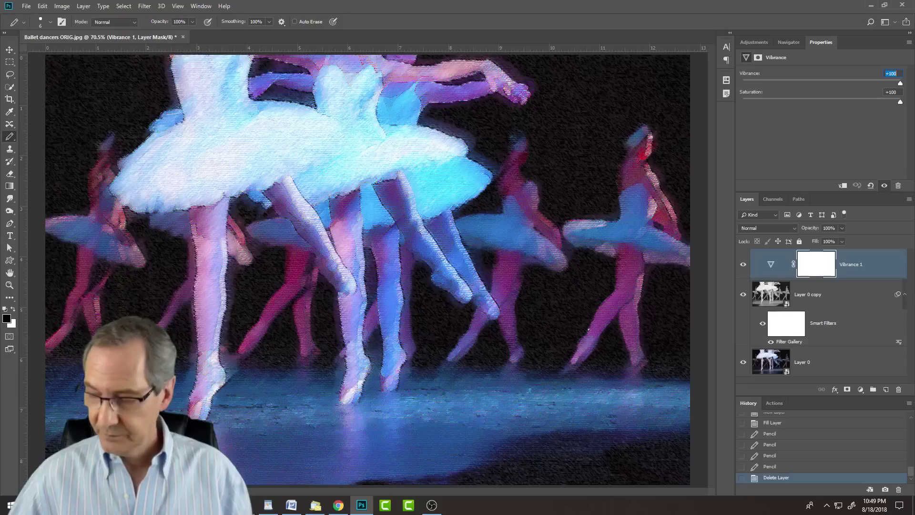
# - Switch to Camtasia and browse to the Desktop folder for an existing project
pyautogui.click(414, 508)
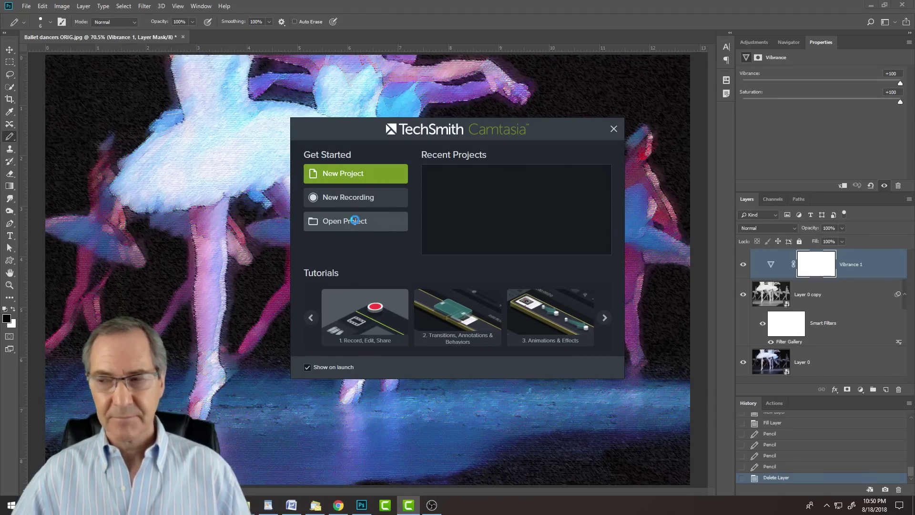
pyautogui.click(355, 220)
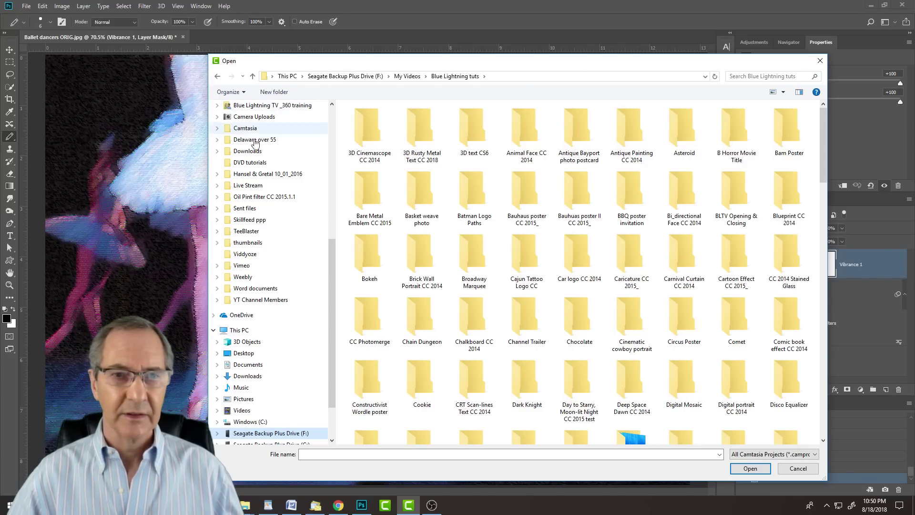
pyautogui.moveTo(331, 334); pyautogui.dragTo(327, 91)
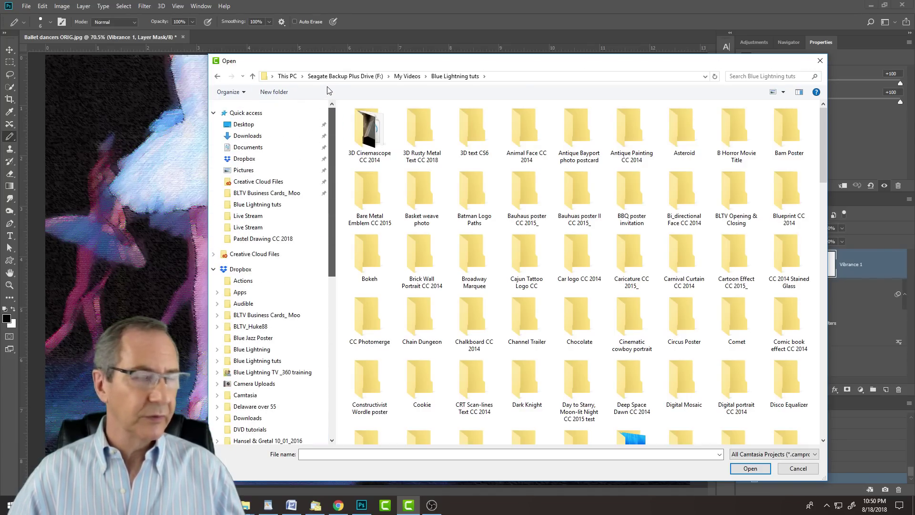
pyautogui.click(251, 127)
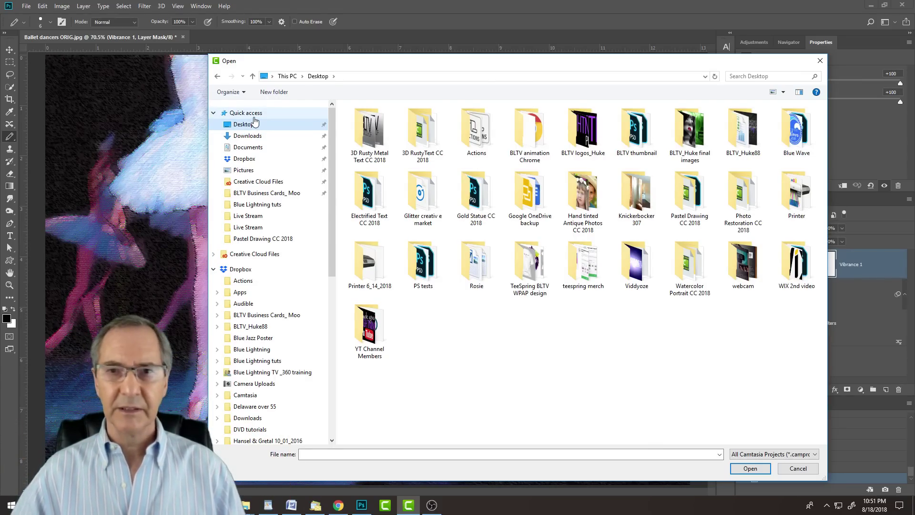
# - Open the project 3D Rusty Metal Text CC 2018 NO BLTV promoting from the 3D RustyText CC 2018 folder
pyautogui.doubleClick(365, 132)
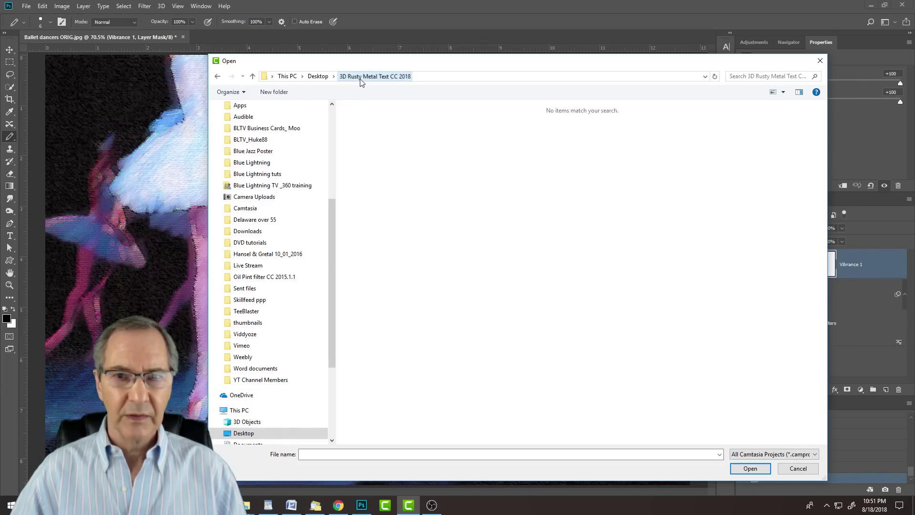
pyautogui.click(319, 76)
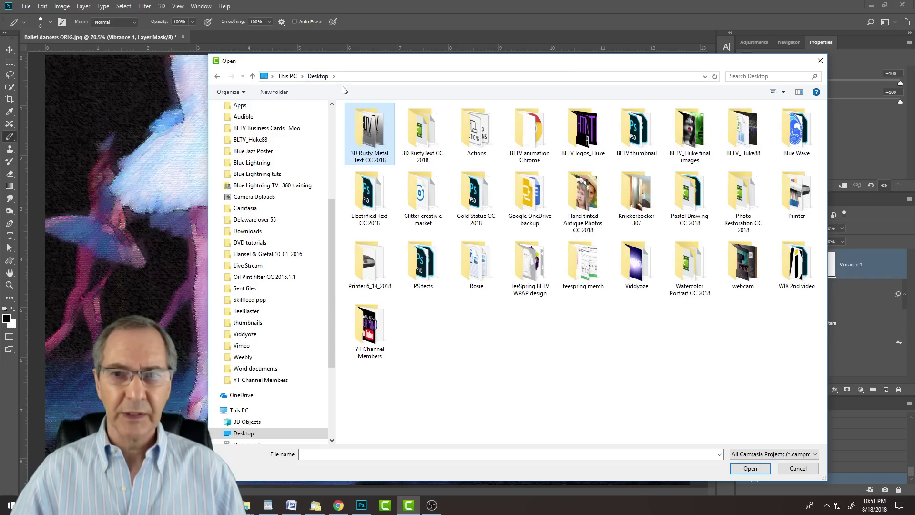
pyautogui.doubleClick(414, 127)
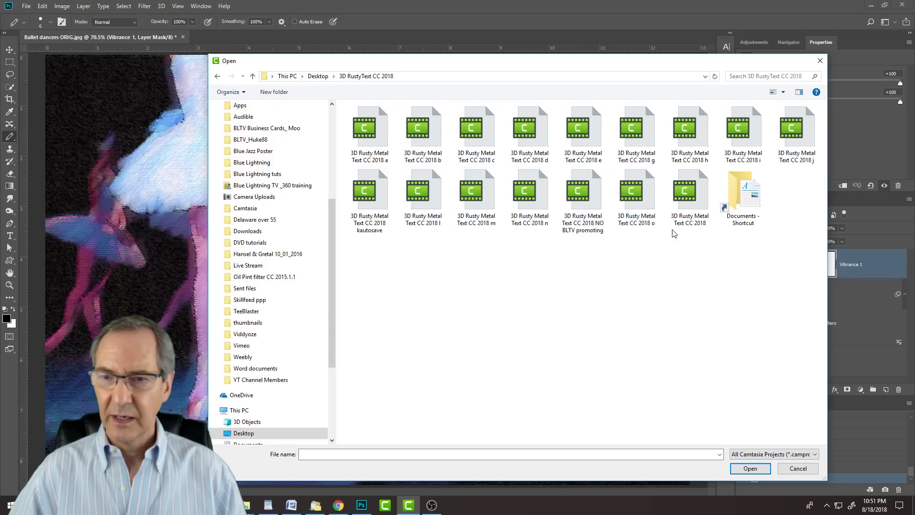
pyautogui.click(591, 203)
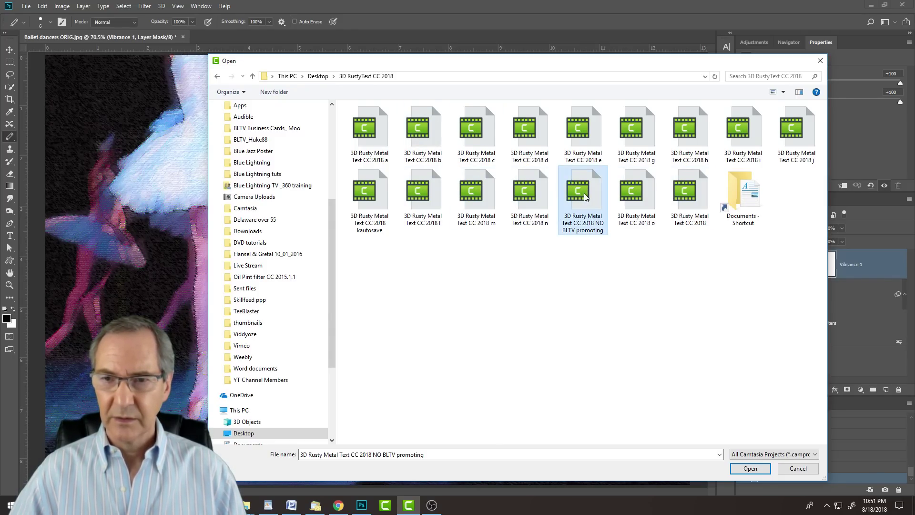
pyautogui.click(739, 470)
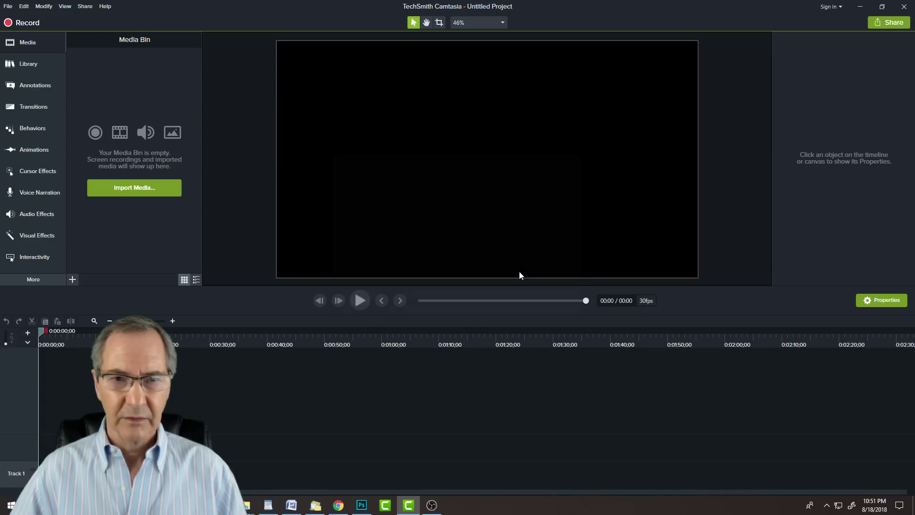
pyautogui.click(559, 317)
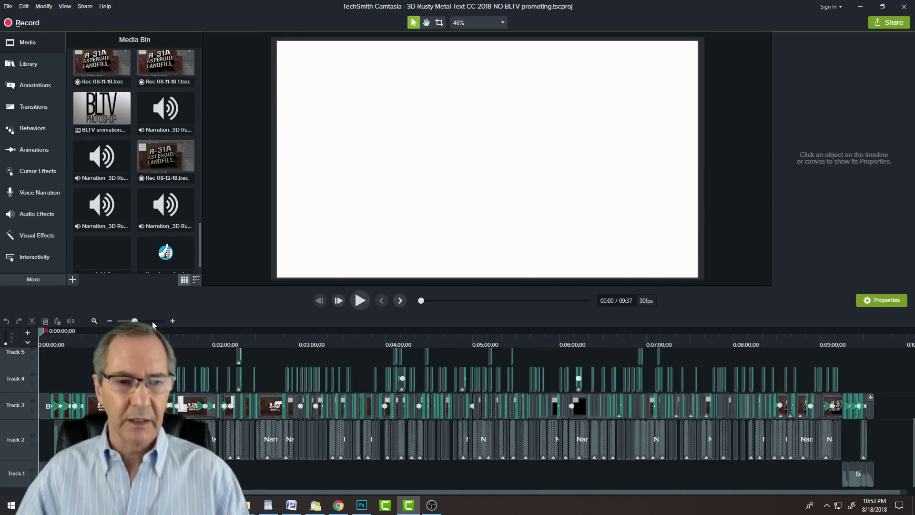
# - Magnify the timeline around the 51-second mark, place the playhead at 0:00:53;07 and disable the narration on Track 2
pyautogui.click(112, 330)
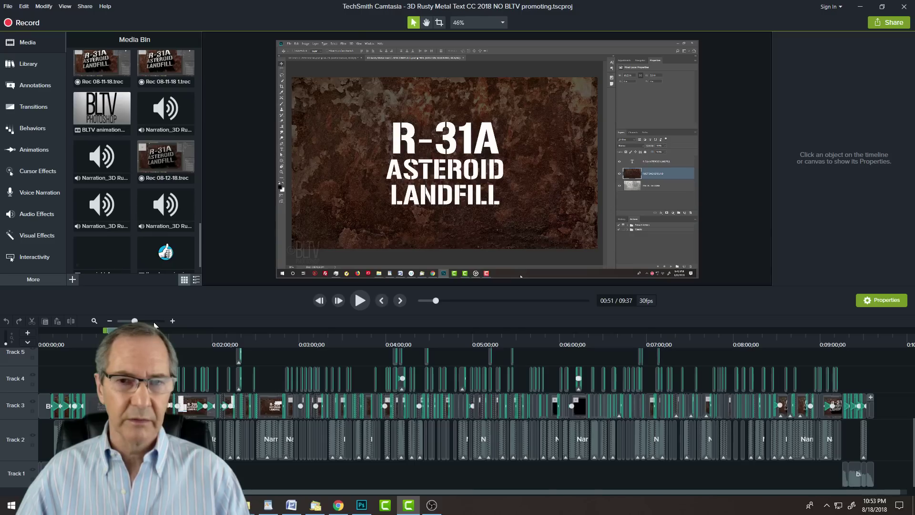
pyautogui.moveTo(151, 322); pyautogui.dragTo(156, 321)
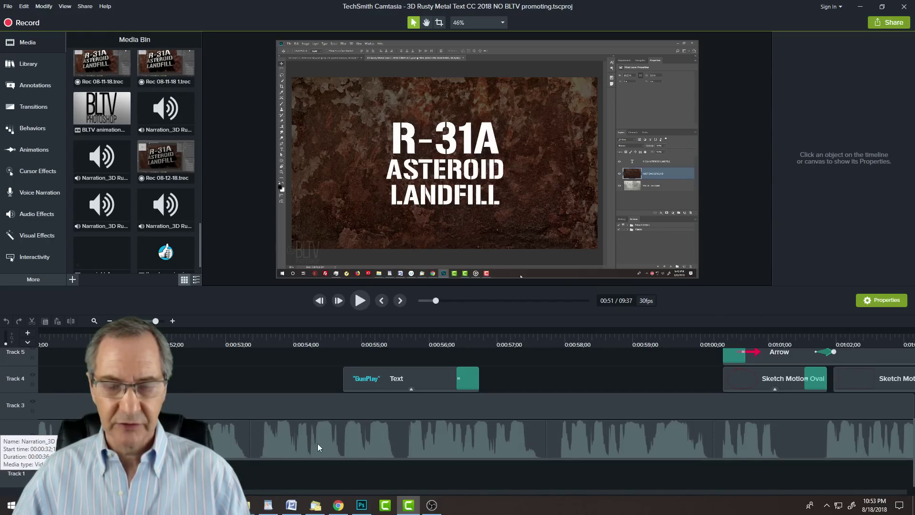
pyautogui.moveTo(326, 336); pyautogui.dragTo(241, 476)
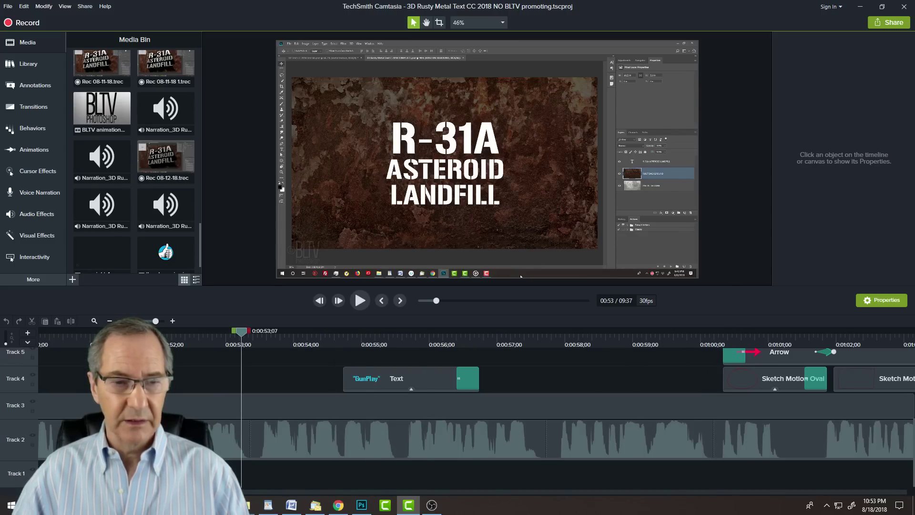
pyautogui.click(32, 436)
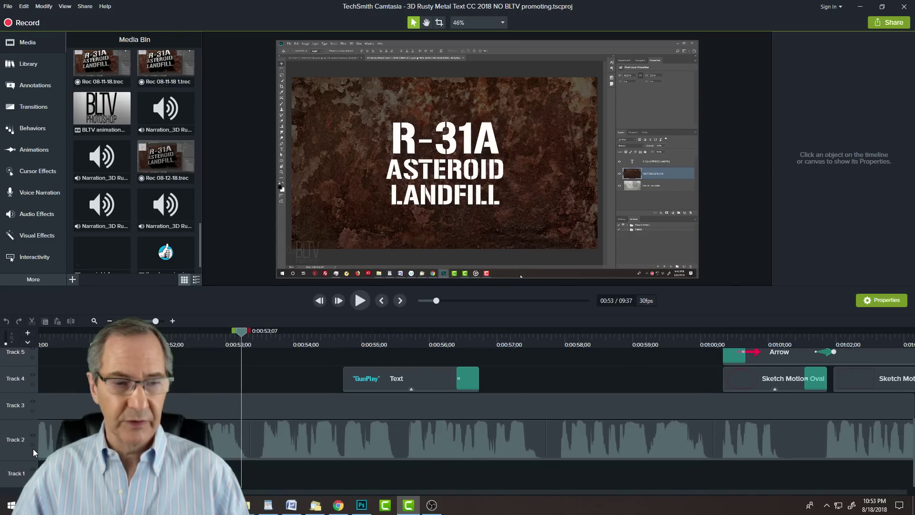
# - Play the annotated background-texture section from just before the one-minute mark and pause at about 1:08
pyautogui.moveTo(423, 340); pyautogui.dragTo(528, 342)
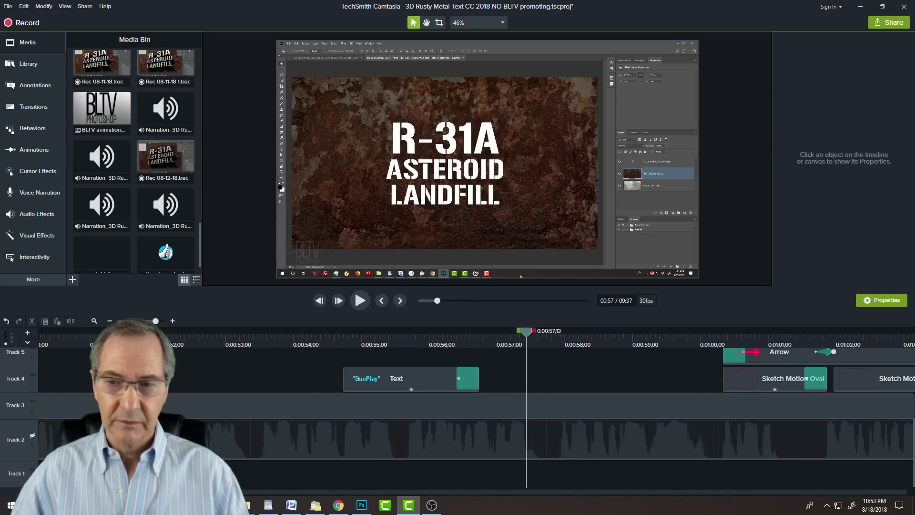
pyautogui.scroll(-5, 313, 371)
pyautogui.moveTo(253, 340); pyautogui.dragTo(257, 341)
pyautogui.click(359, 300)
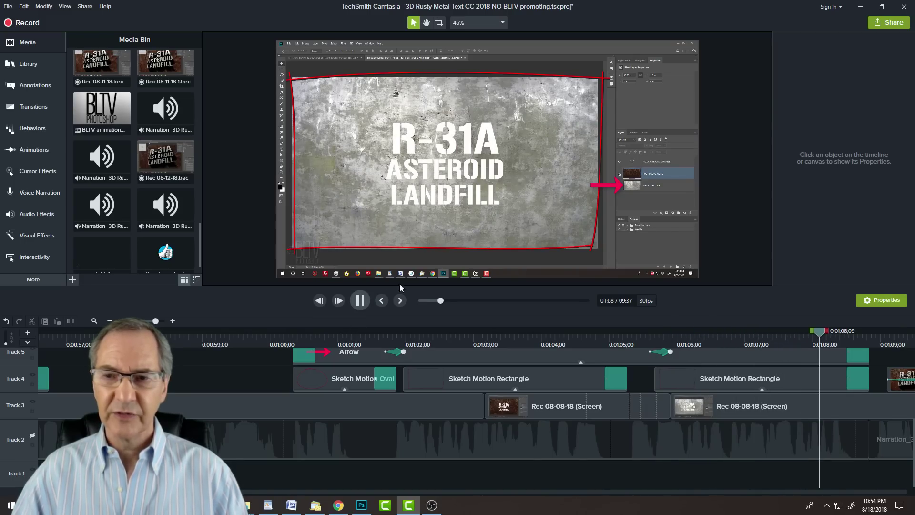
pyautogui.press('space')
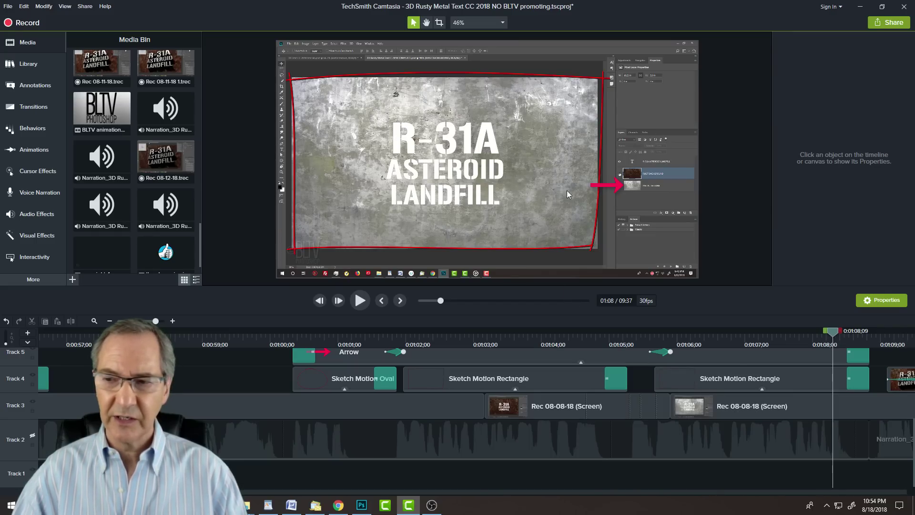
# - Play the 3D text samples from about 1:08, skip ahead to 0:01:16;10 and pause at about 1:19
pyautogui.moveTo(132, 491); pyautogui.dragTo(145, 491)
pyautogui.scroll(-5, 282, 358)
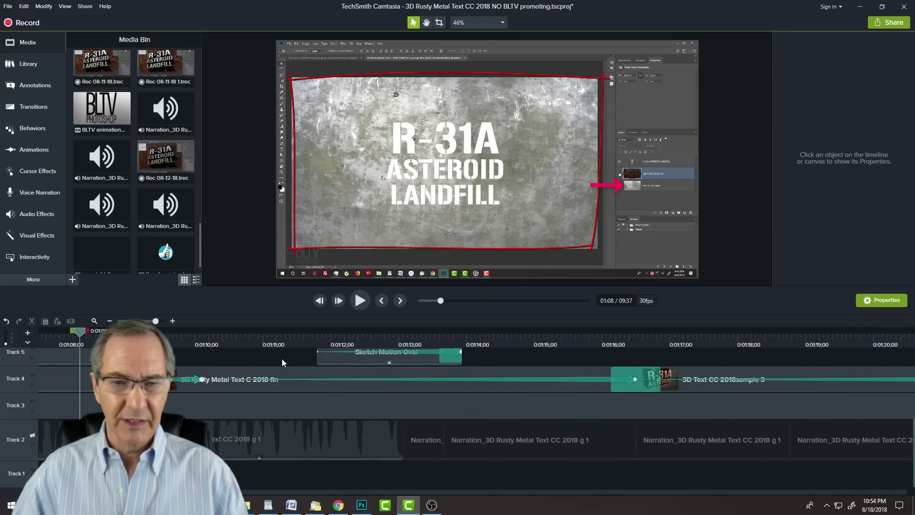
pyautogui.click(355, 306)
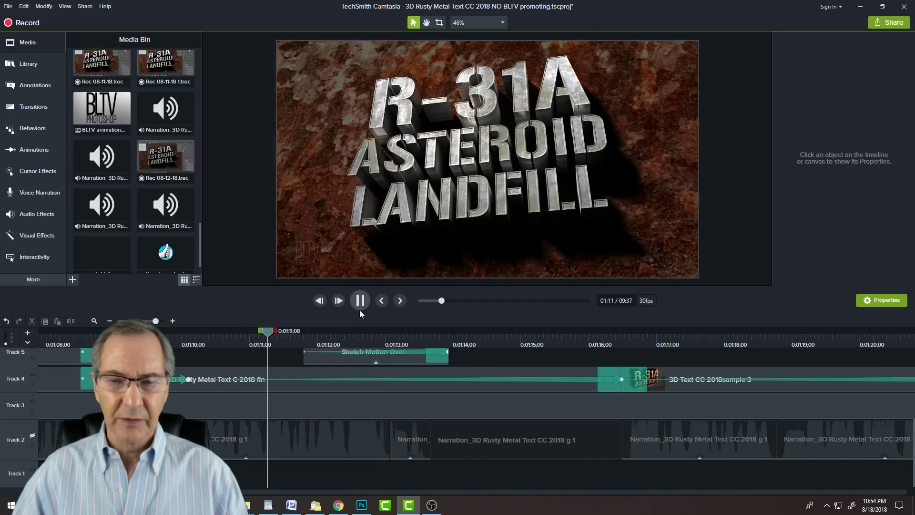
pyautogui.click(604, 342)
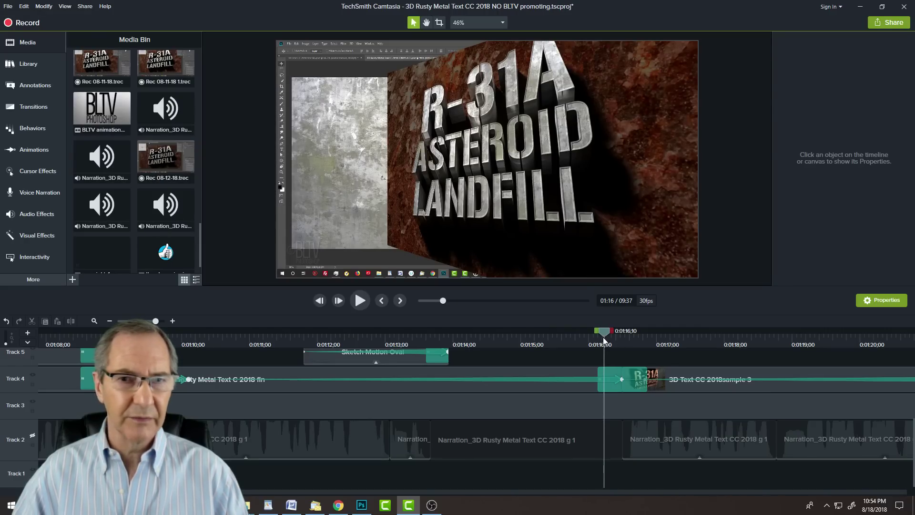
pyautogui.click(363, 300)
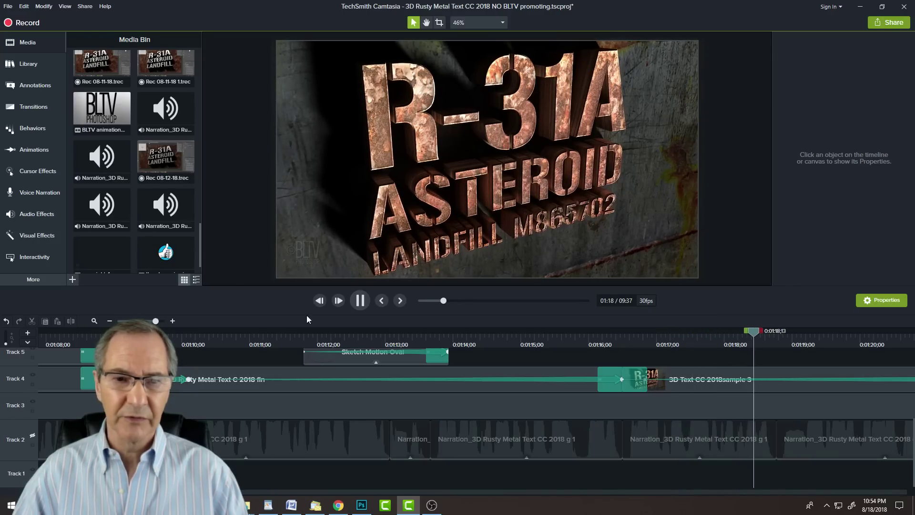
pyautogui.press('space')
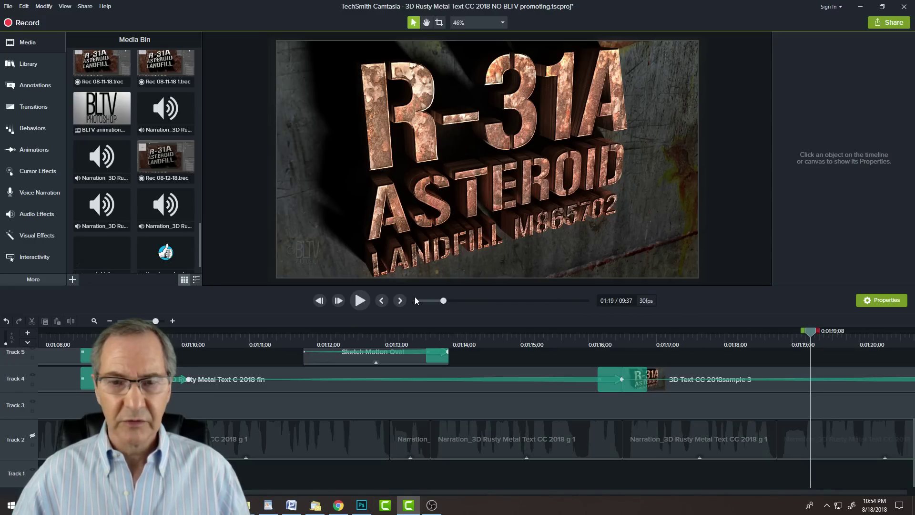
# - Continue playback to about 1:23, pause, and return to the timeline section around the GunPlay text clip
pyautogui.click(361, 302)
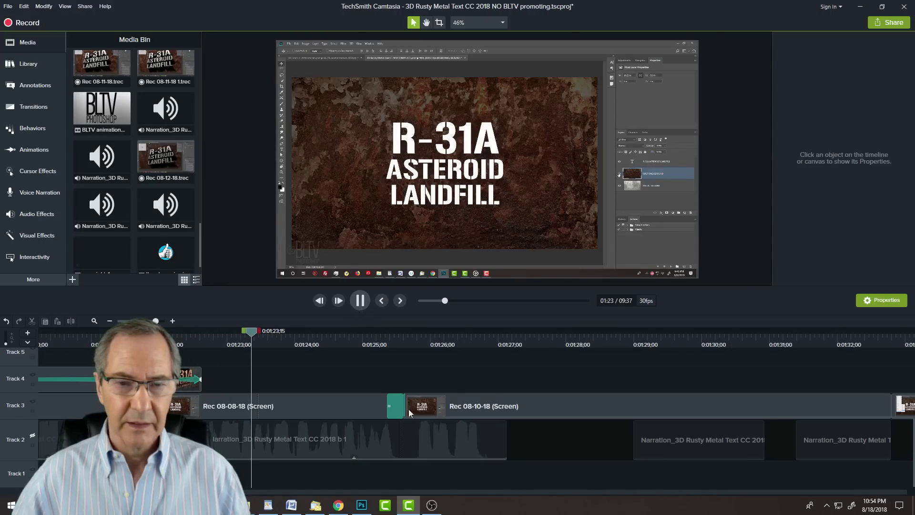
pyautogui.press('space')
pyautogui.hscroll(-10, 476, 410)
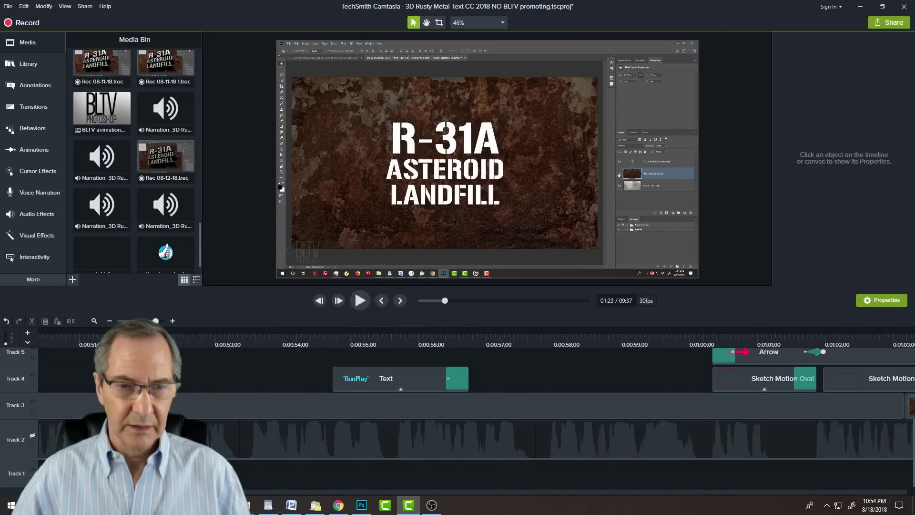
# - Play the 3D text sample clips and their transition from 0:00:24;06 and pause at 0:00:28;26
pyautogui.hscroll(-4, 477, 410)
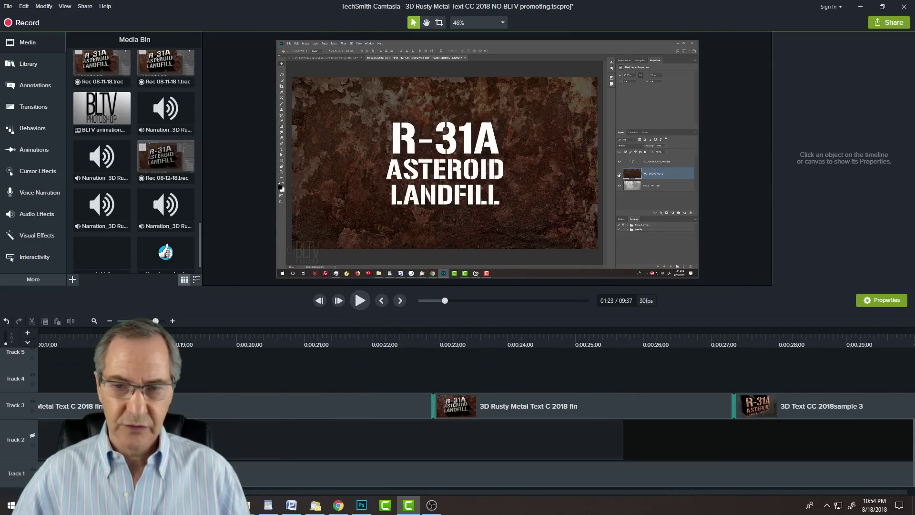
pyautogui.moveTo(74, 491); pyautogui.dragTo(73, 491)
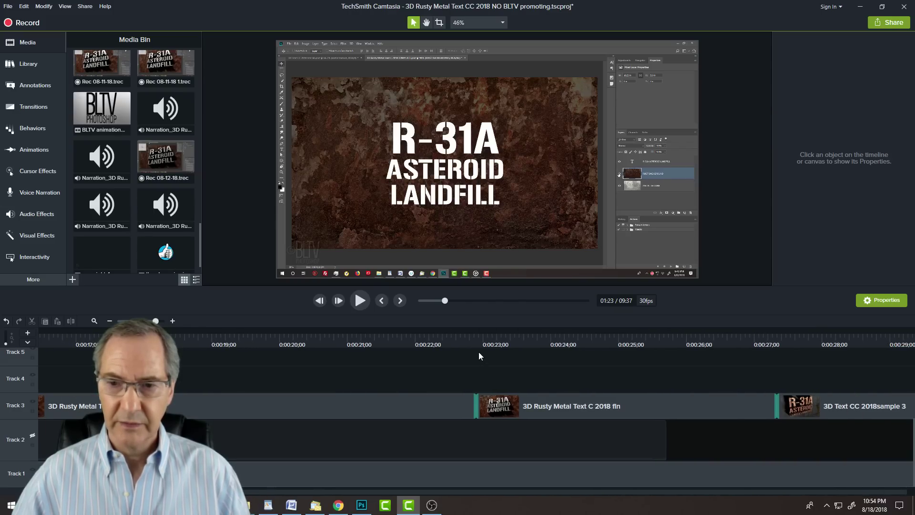
pyautogui.click(519, 337)
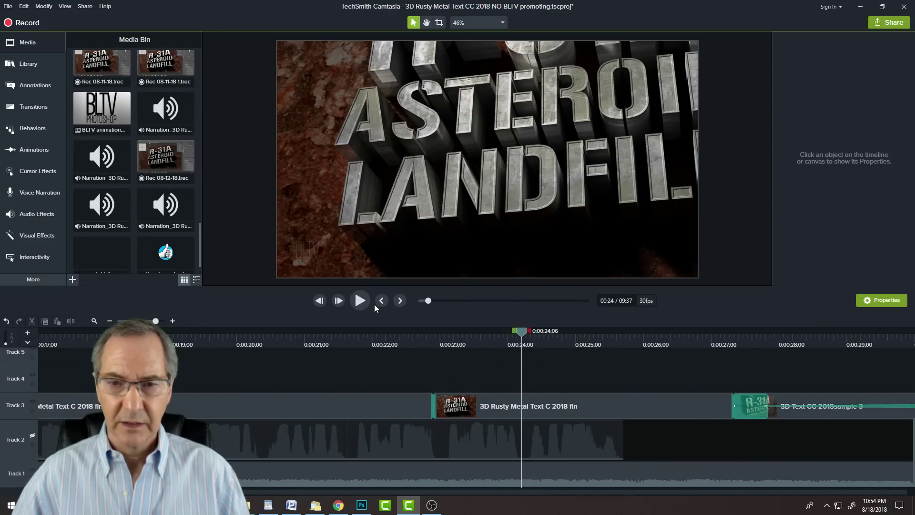
pyautogui.click(361, 301)
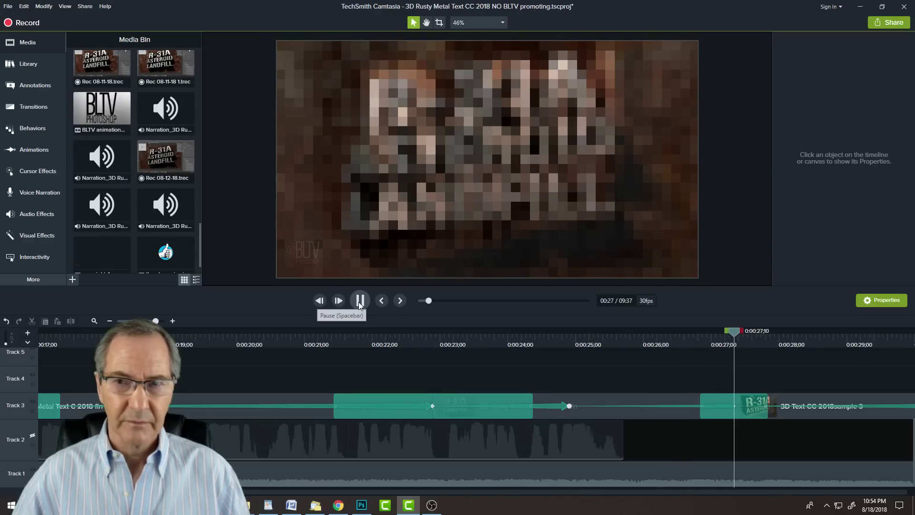
pyautogui.click(365, 305)
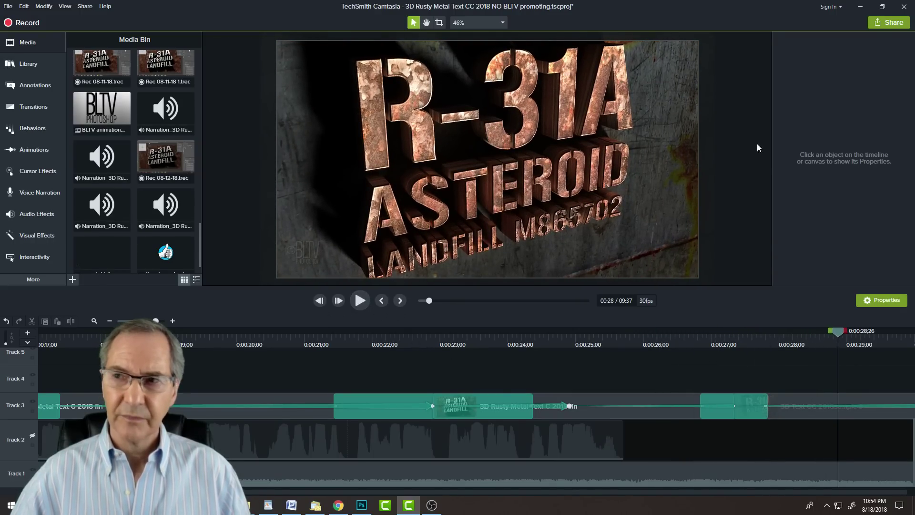
# - Close the 3D Rusty Metal Text project without saving its changes
pyautogui.click(903, 6)
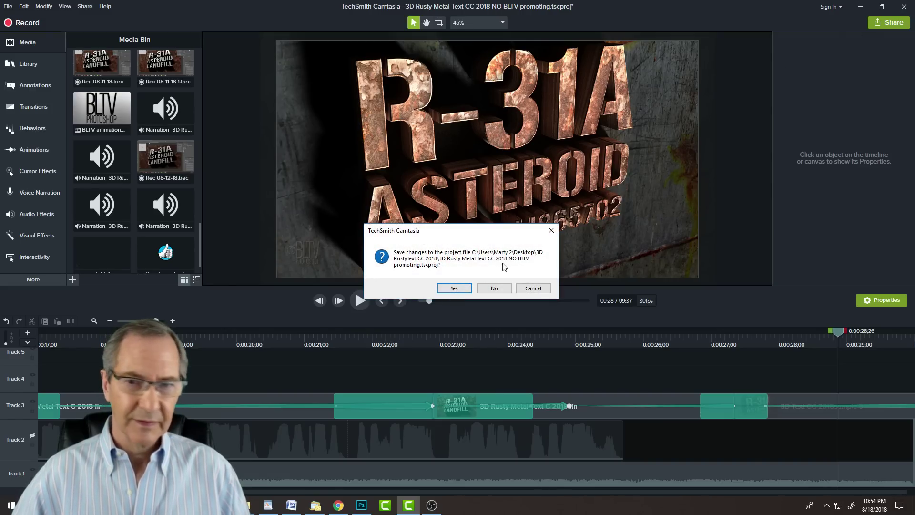
pyautogui.click(494, 288)
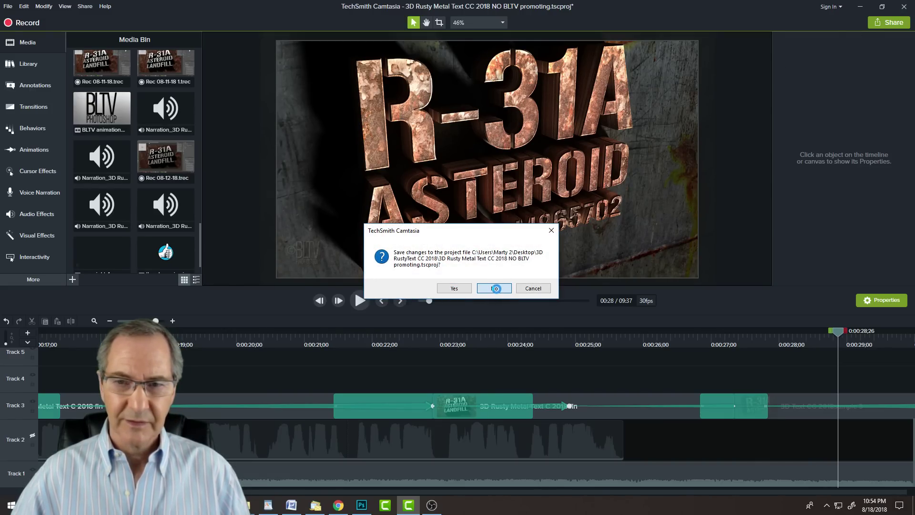
pyautogui.click(495, 289)
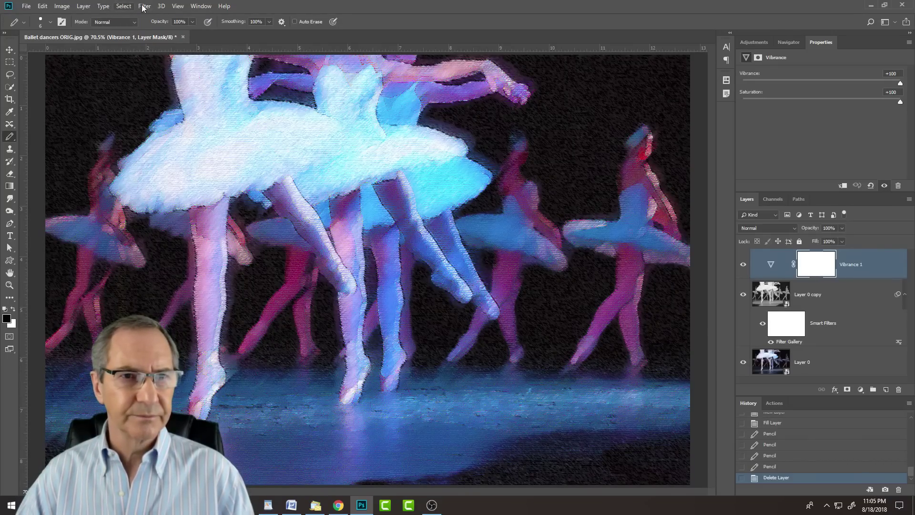
# - Try a Color Range selection on the Vibrance 1 mask, adding several sampled tones of the dancers and stage in the preview, and cancel it
pyautogui.click(63, 6)
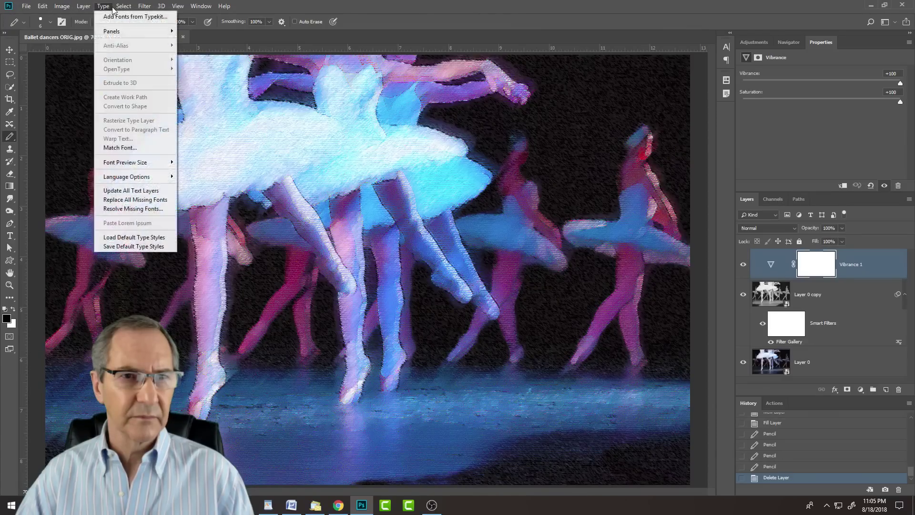
pyautogui.moveTo(125, 8)
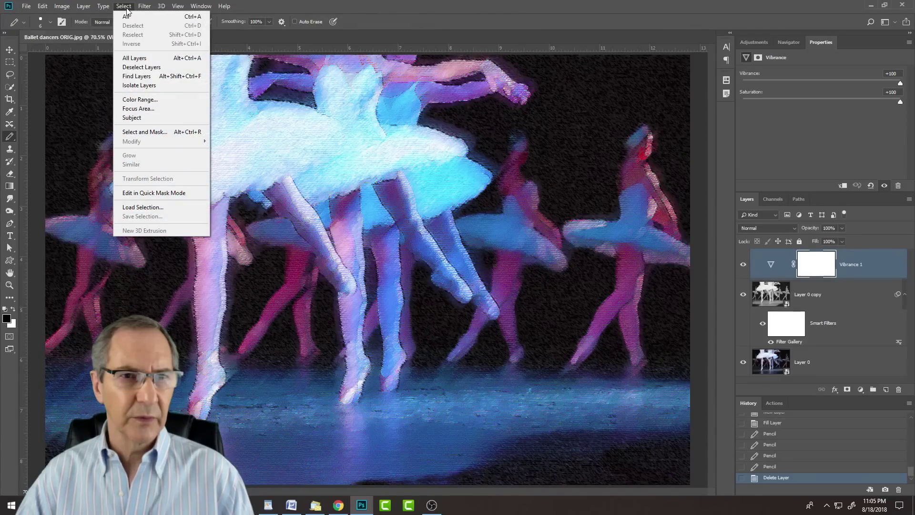
pyautogui.click(141, 101)
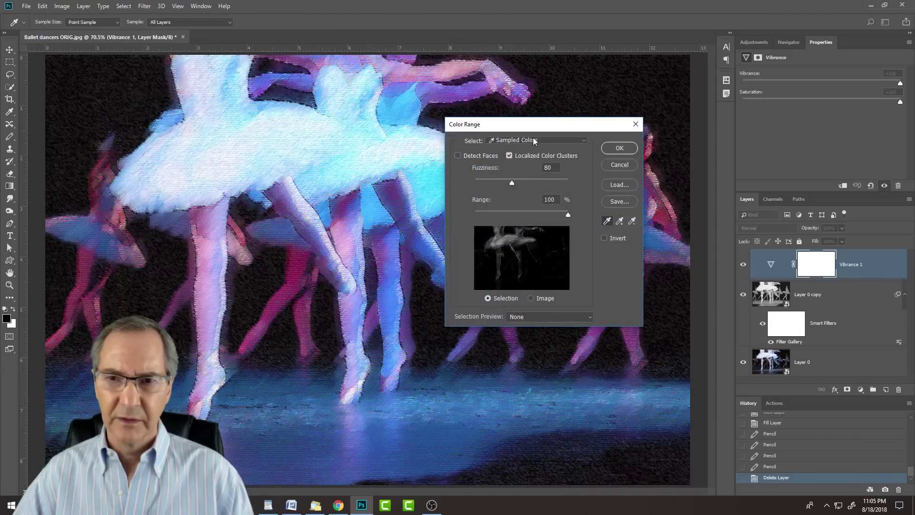
pyautogui.moveTo(450, 124); pyautogui.dragTo(315, 119)
pyautogui.click(397, 231)
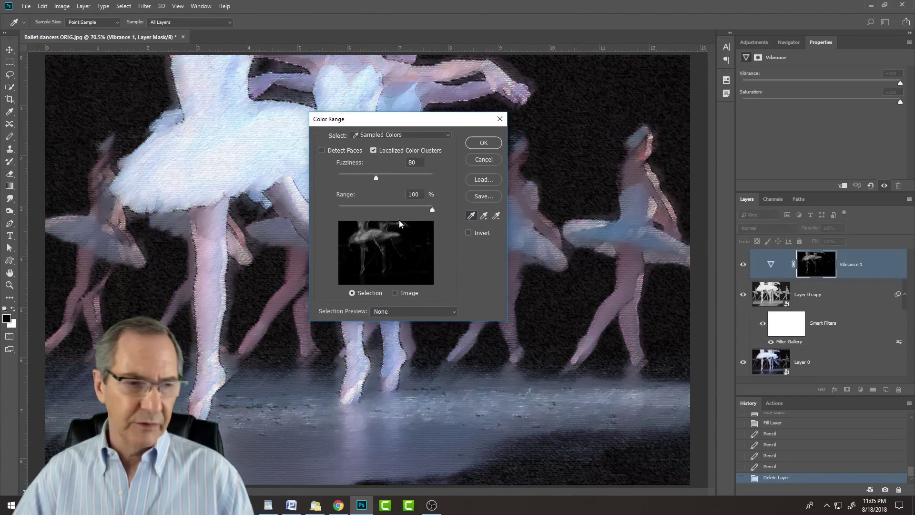
pyautogui.click(418, 245)
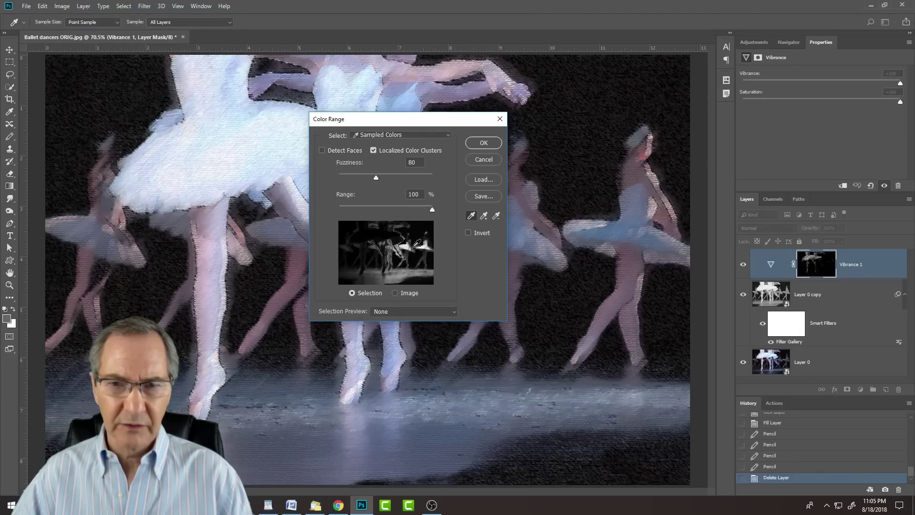
pyautogui.keyDown('shift'); pyautogui.click(418, 242); pyautogui.keyUp('shift')
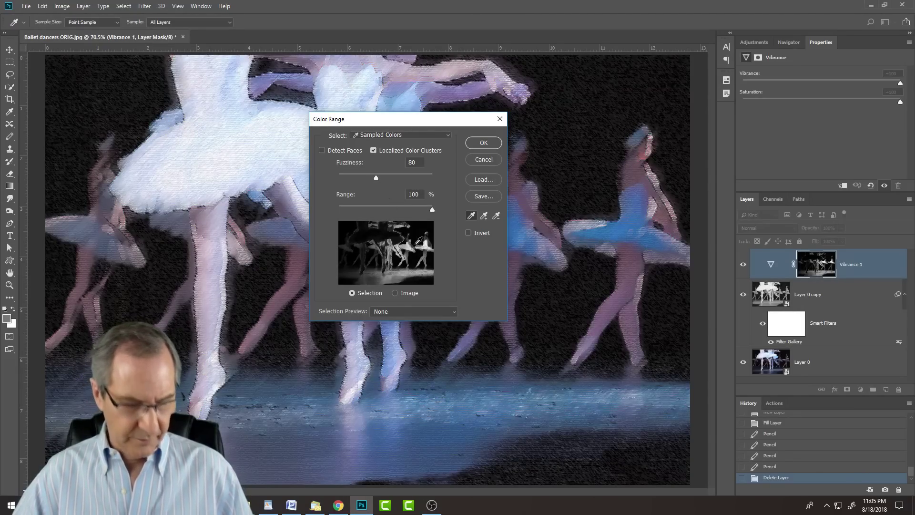
pyautogui.keyDown('shift'); pyautogui.click(355, 224); pyautogui.keyUp('shift')
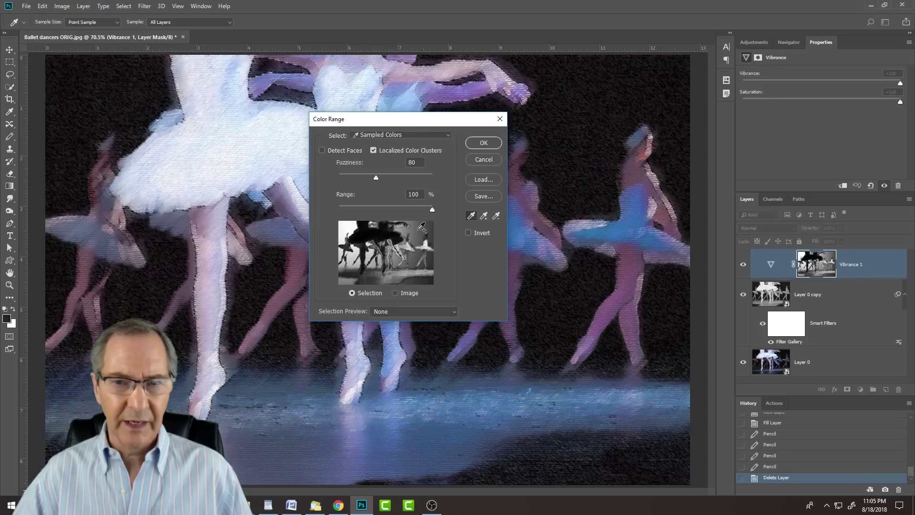
pyautogui.keyDown('shift'); pyautogui.click(423, 228); pyautogui.keyUp('shift')
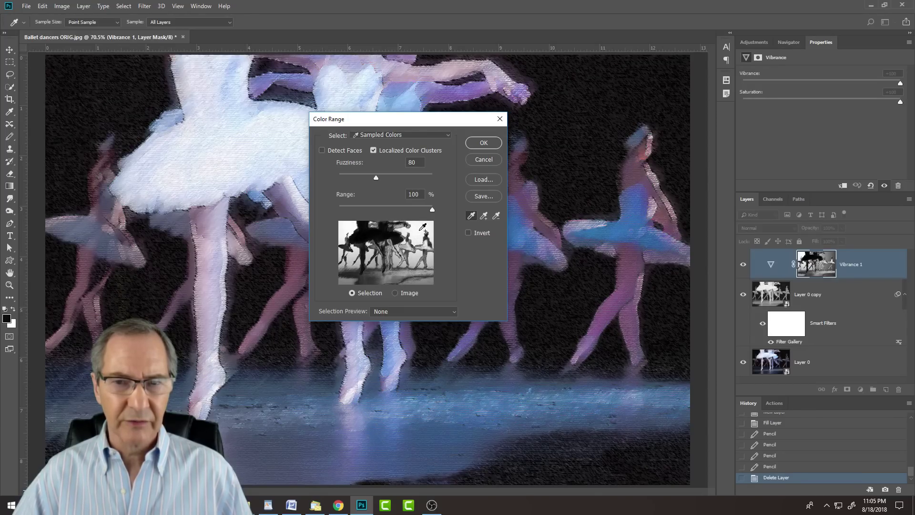
pyautogui.keyDown('shift'); pyautogui.click(406, 273); pyautogui.keyUp('shift')
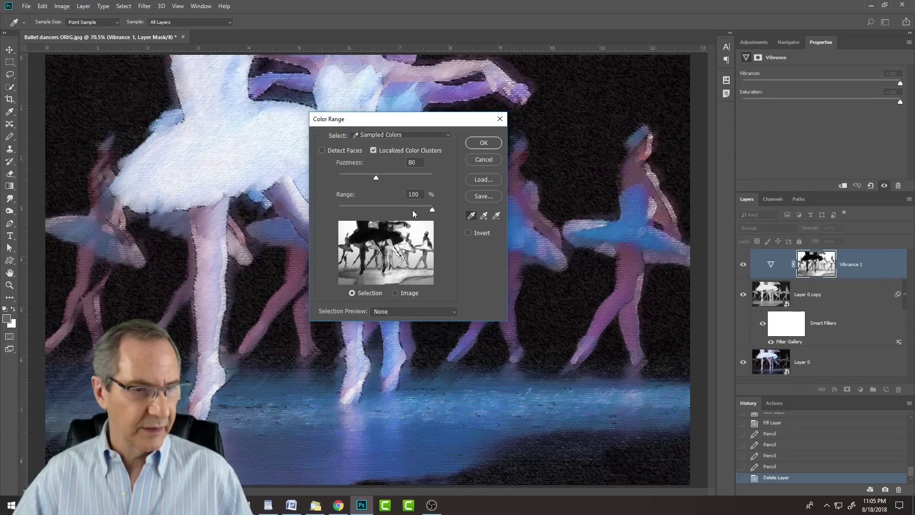
pyautogui.click(482, 159)
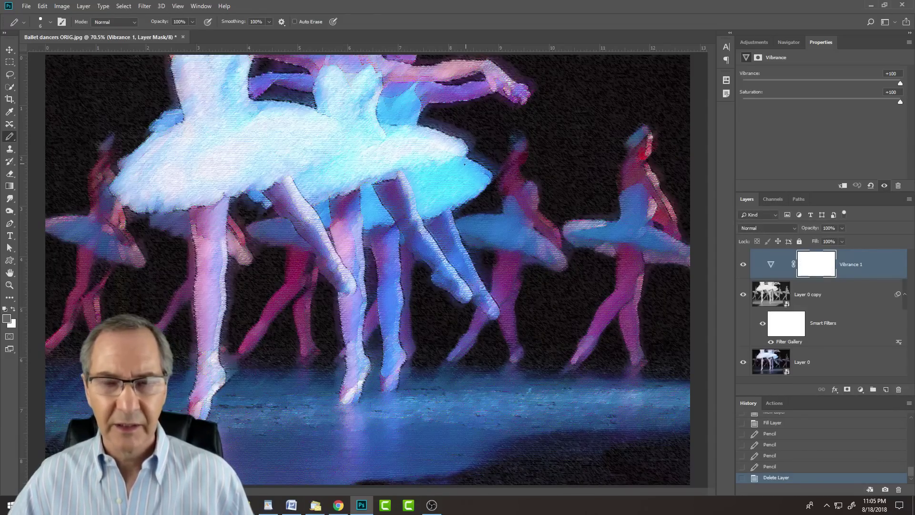